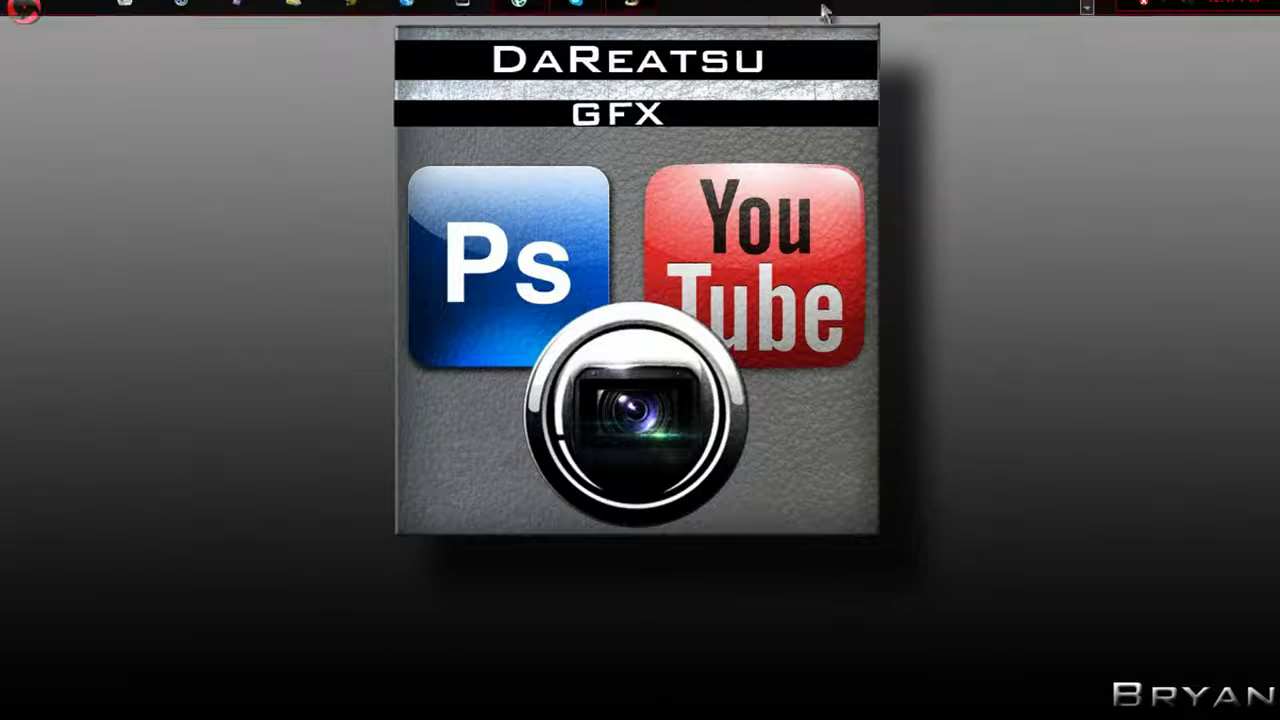
# Bring the Photoshop CS5 window to the front from the Windows taskbar
pyautogui.click(1086, 14)
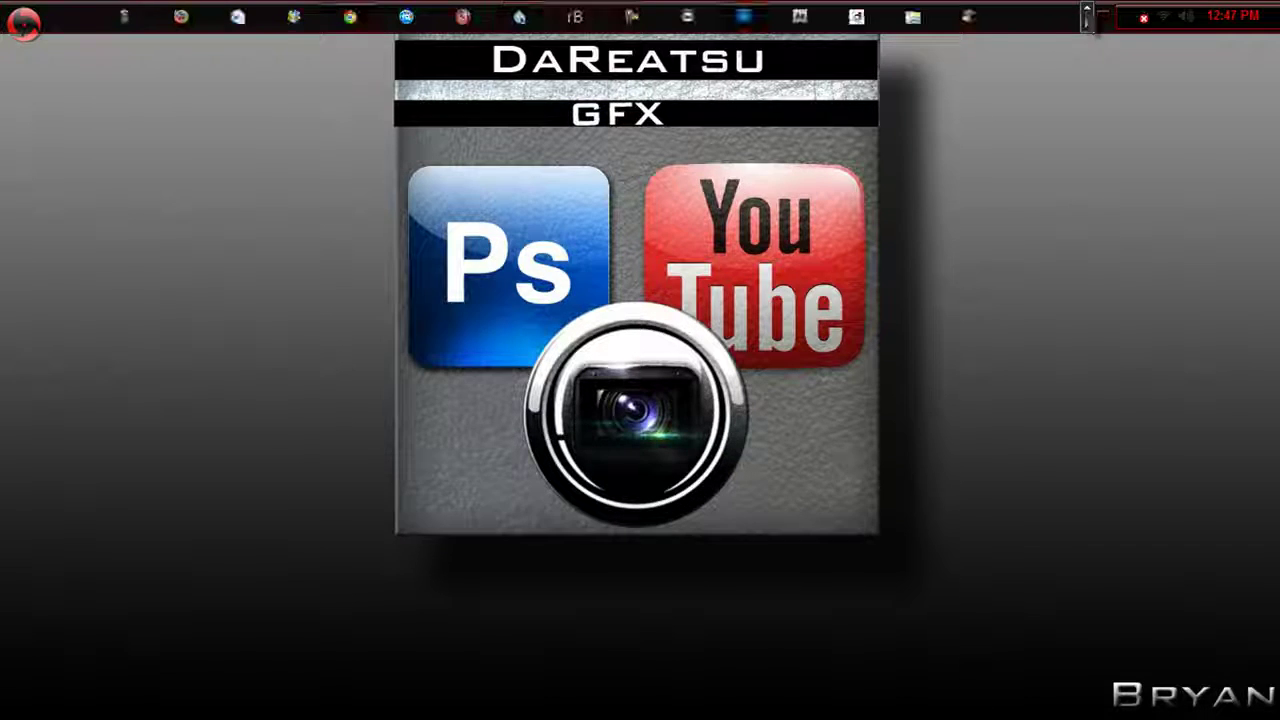
pyautogui.click(754, 15)
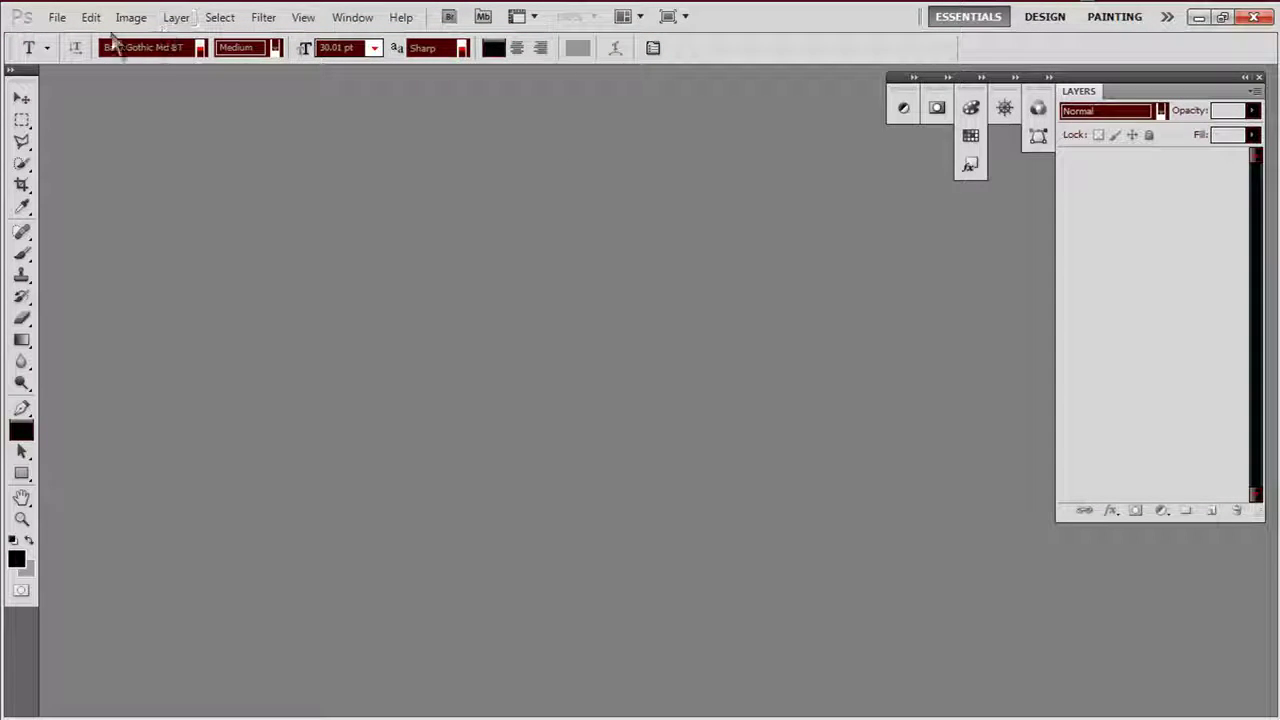
# Open the New document settings from the File menu, preset to 1920 × 1080 pixels
pyautogui.click(57, 17)
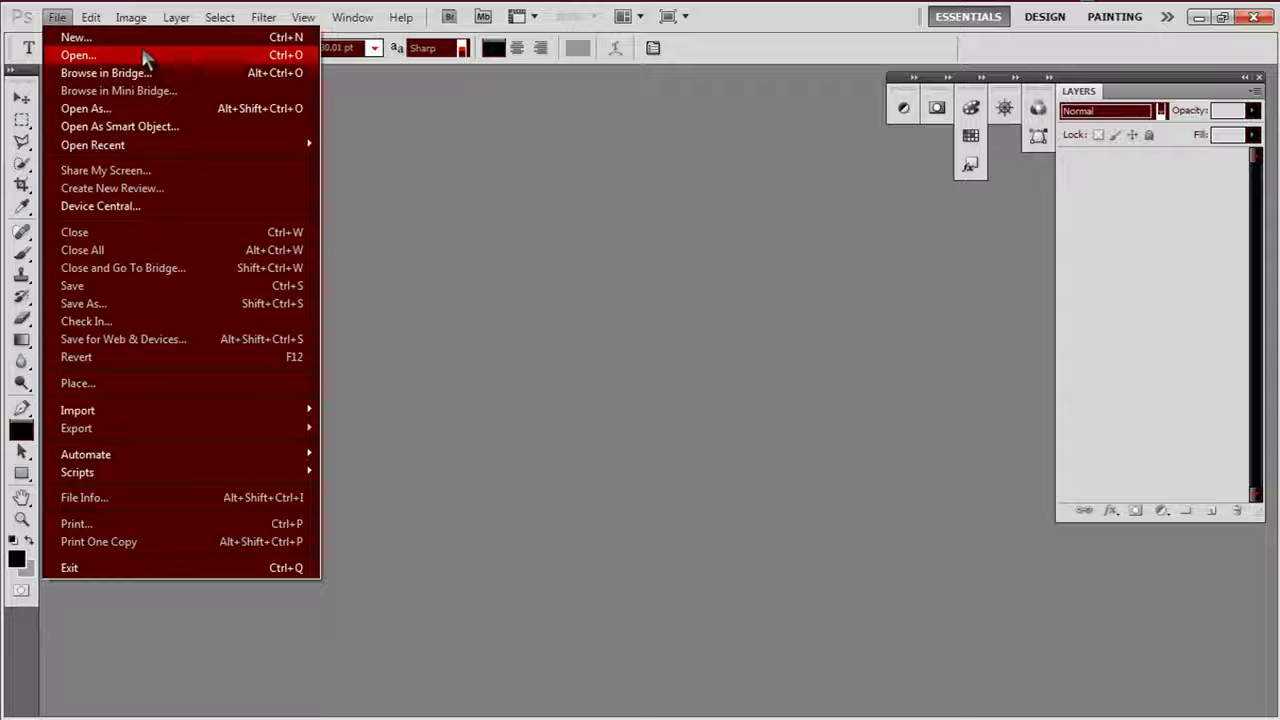
pyautogui.click(148, 38)
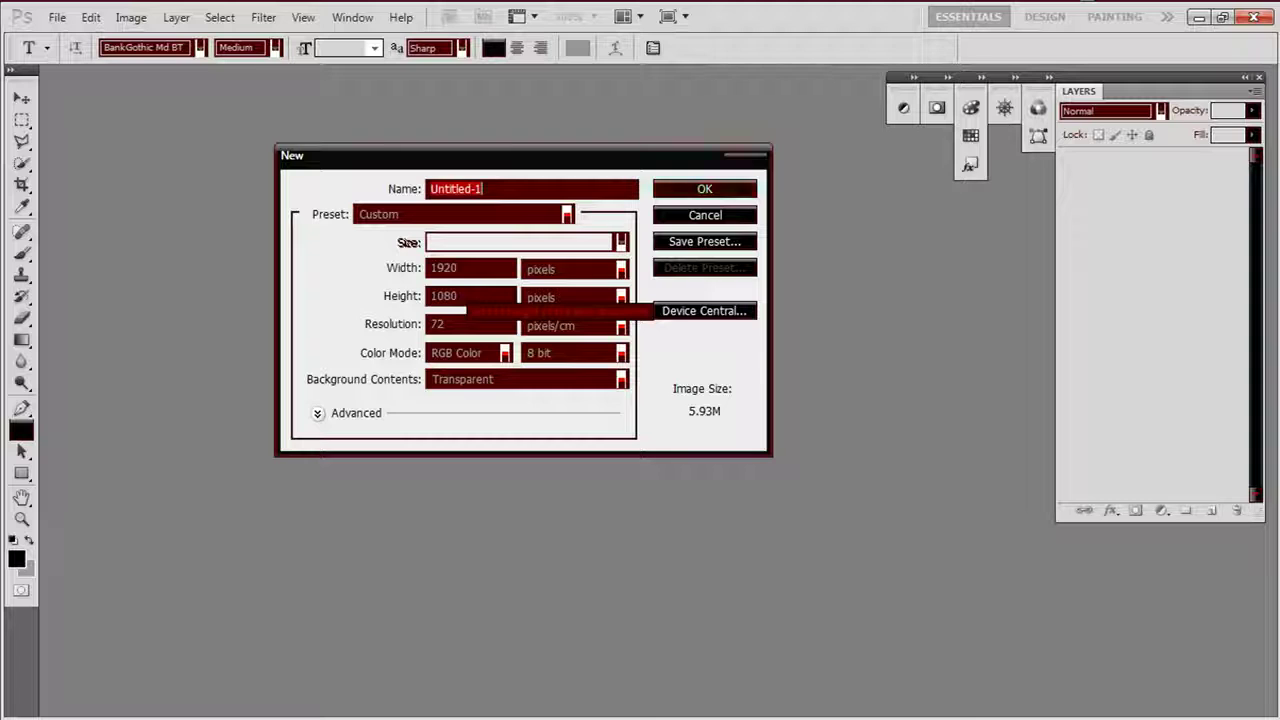
# Accept a 1920 × 1080 px, 72 resolution, RGB document with a transparent background
pyautogui.click(470, 296)
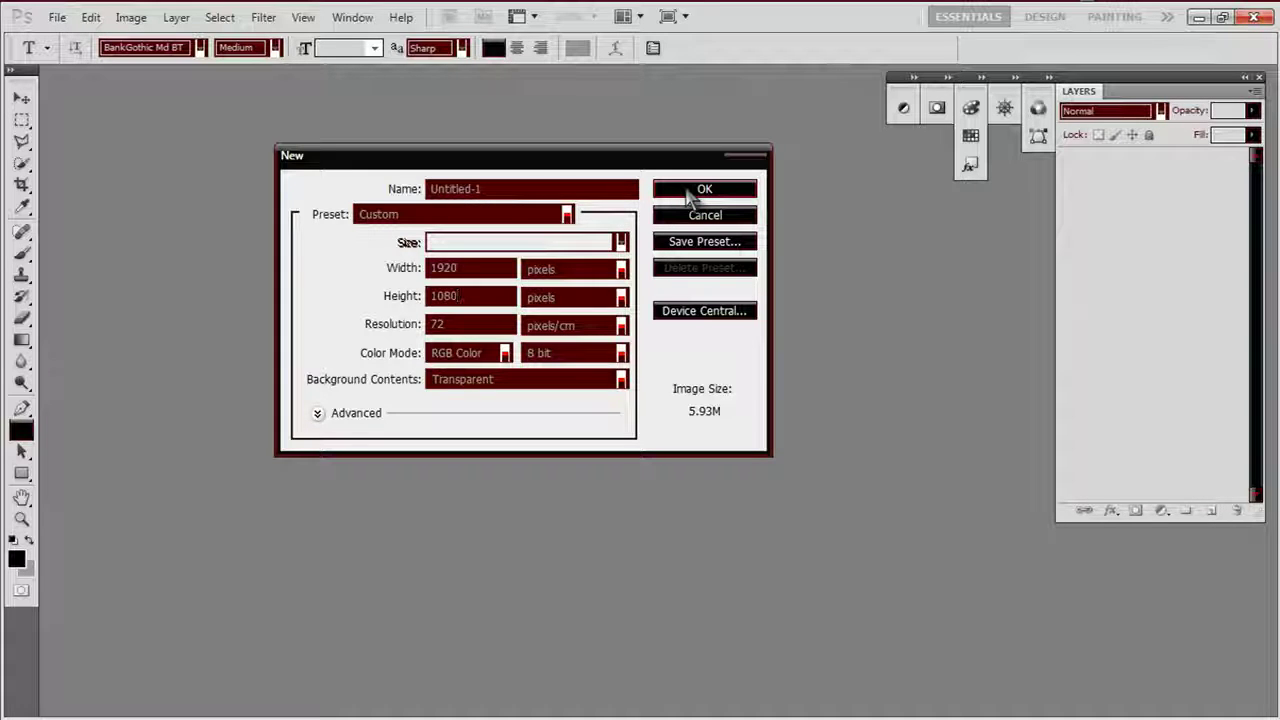
pyautogui.click(700, 190)
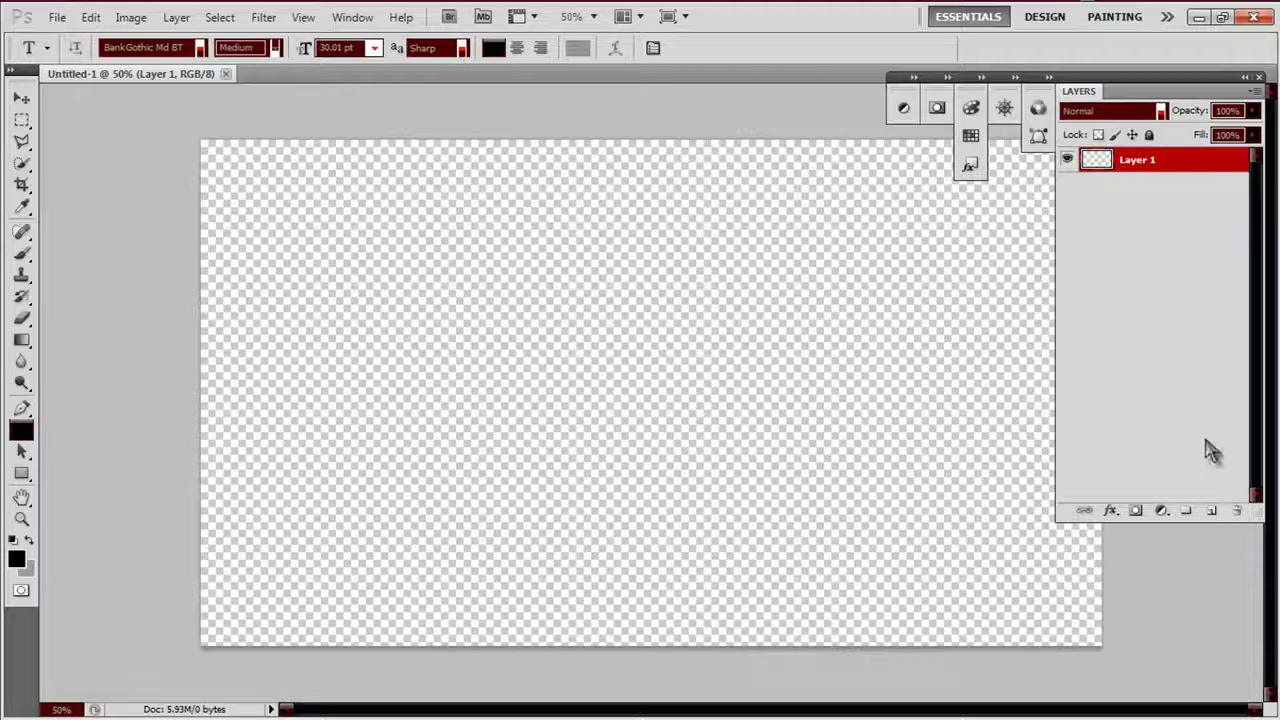
# Add Layer 2, toggle Layer 1's visibility, and try a text entry on the canvas
pyautogui.click(1211, 510)
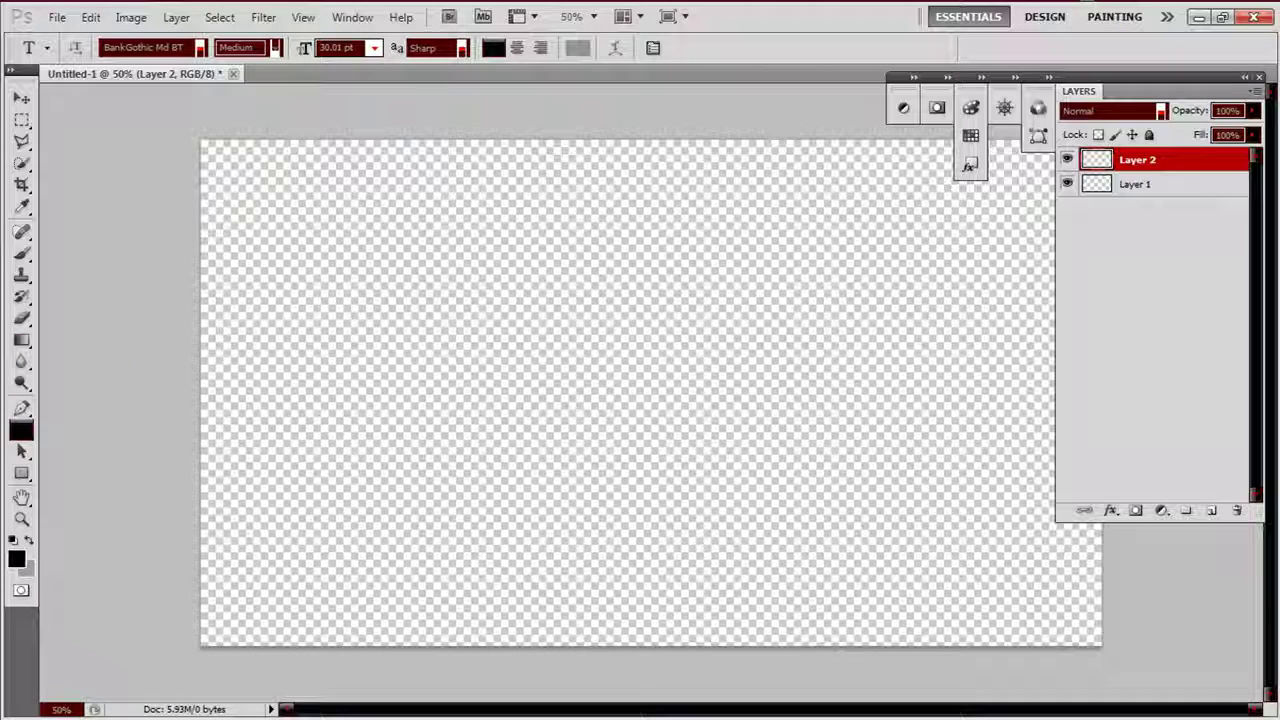
pyautogui.click(1167, 216)
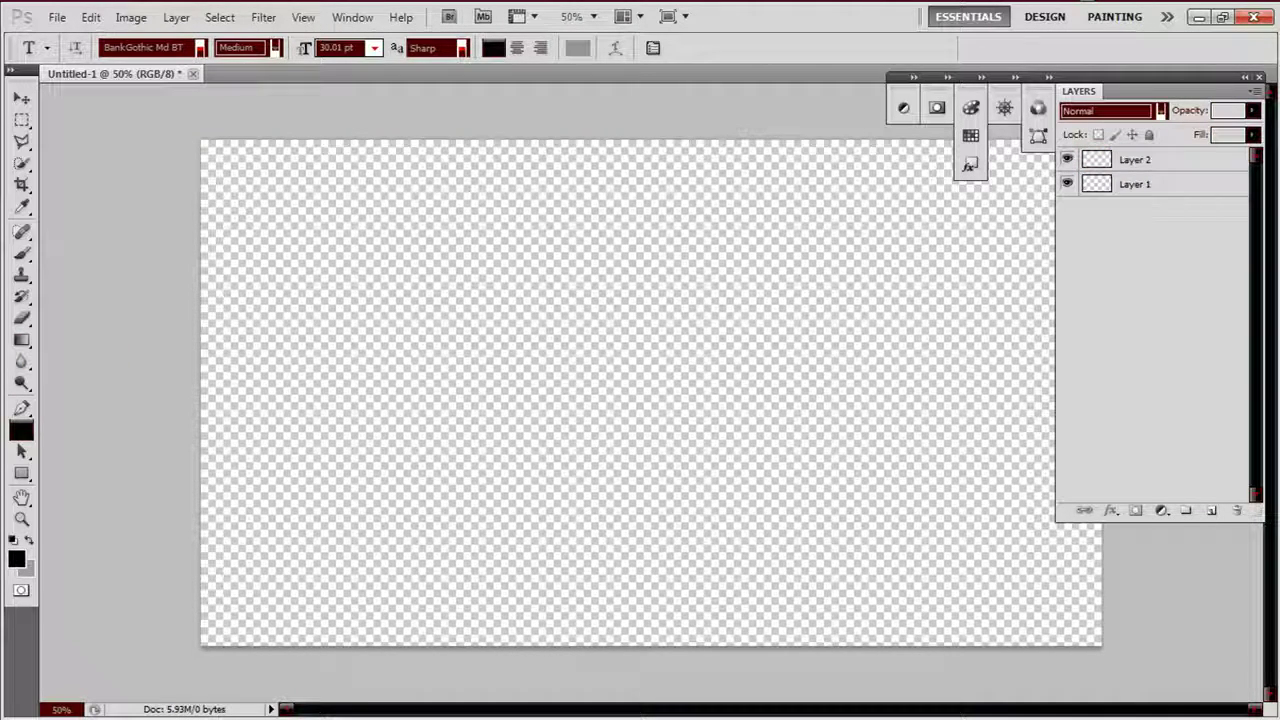
pyautogui.click(1140, 160)
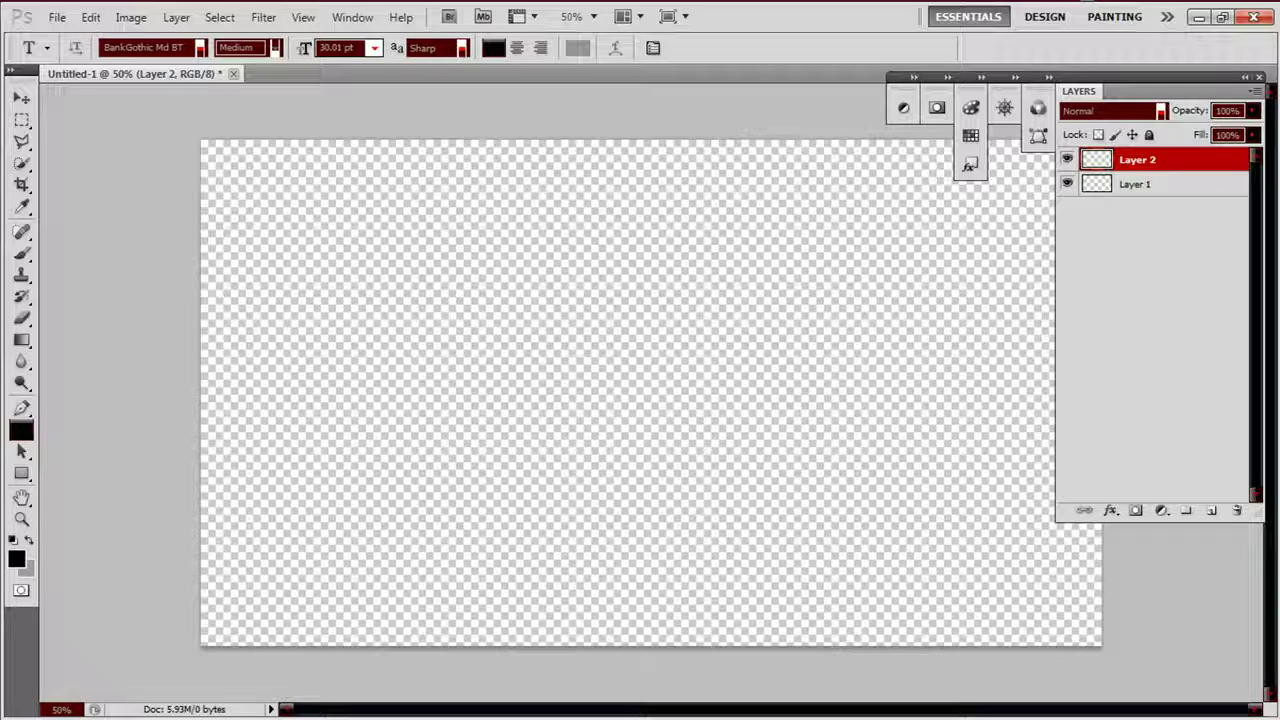
pyautogui.click(1067, 184)
pyautogui.click(78, 340)
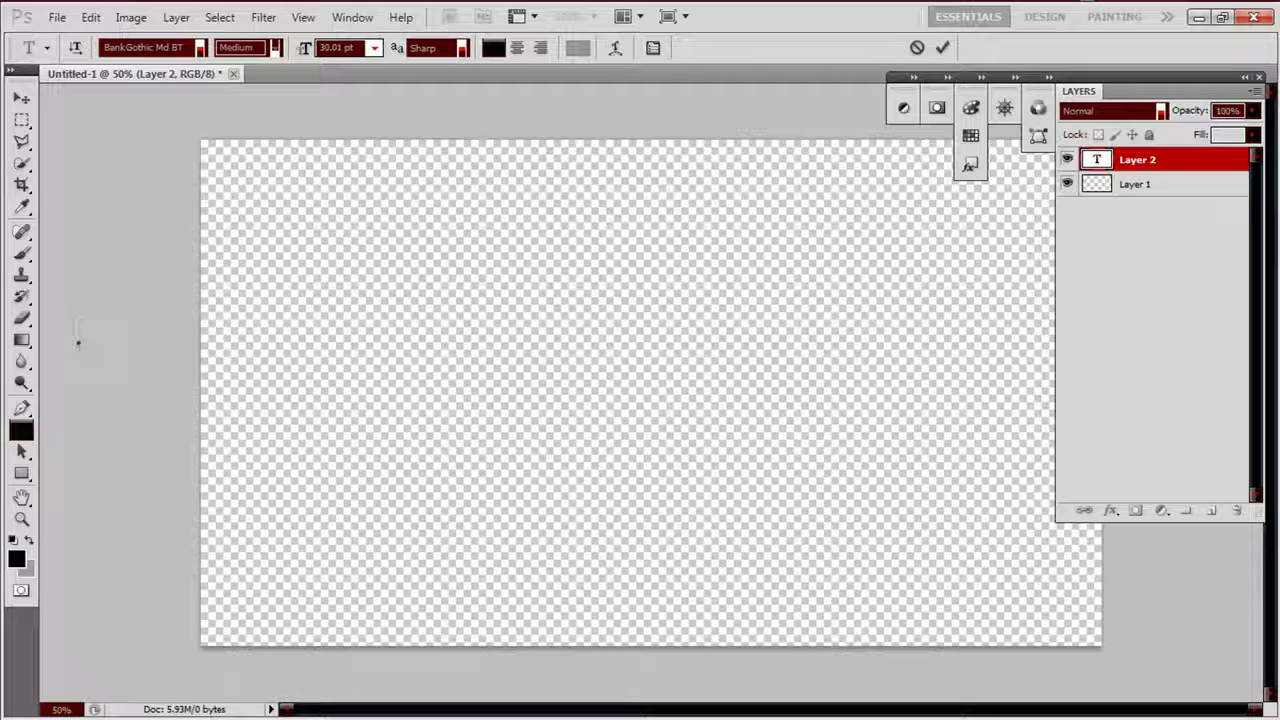
pyautogui.click(1093, 270)
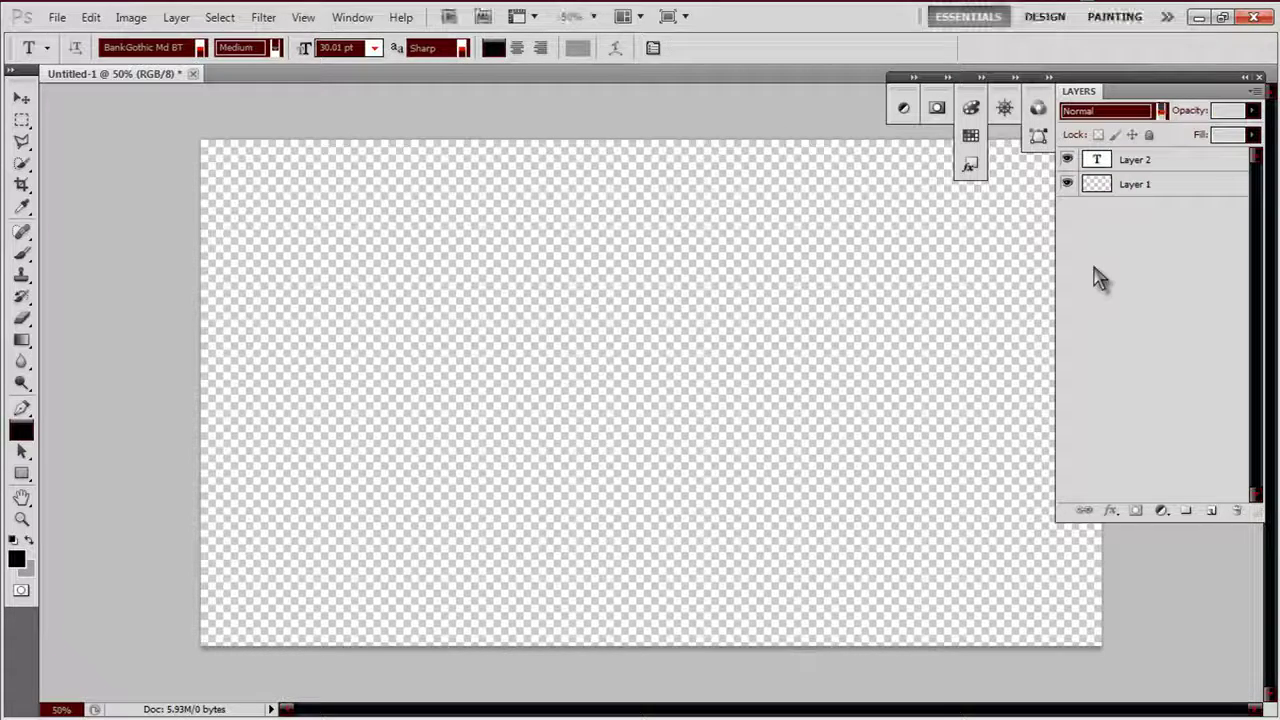
# Delete Layer 2, then undo the deletion to restore it
pyautogui.click(1140, 160)
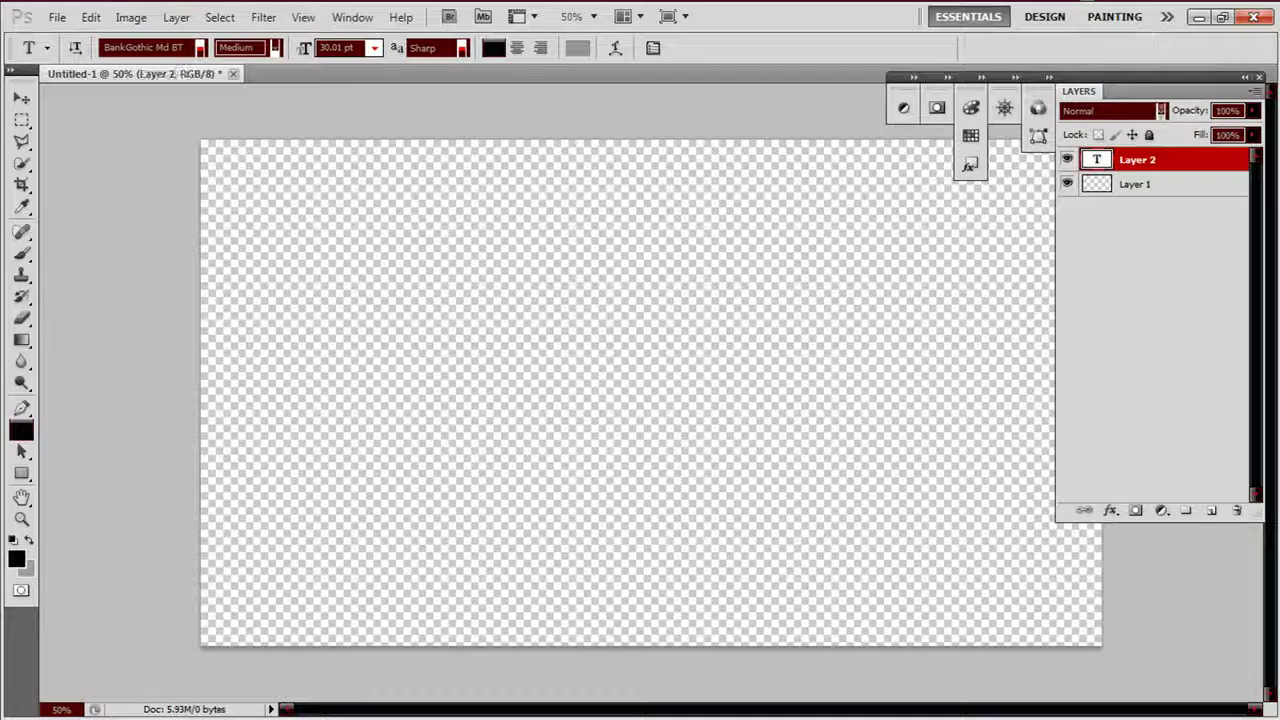
pyautogui.rightClick(1140, 160)
pyautogui.click(1142, 239)
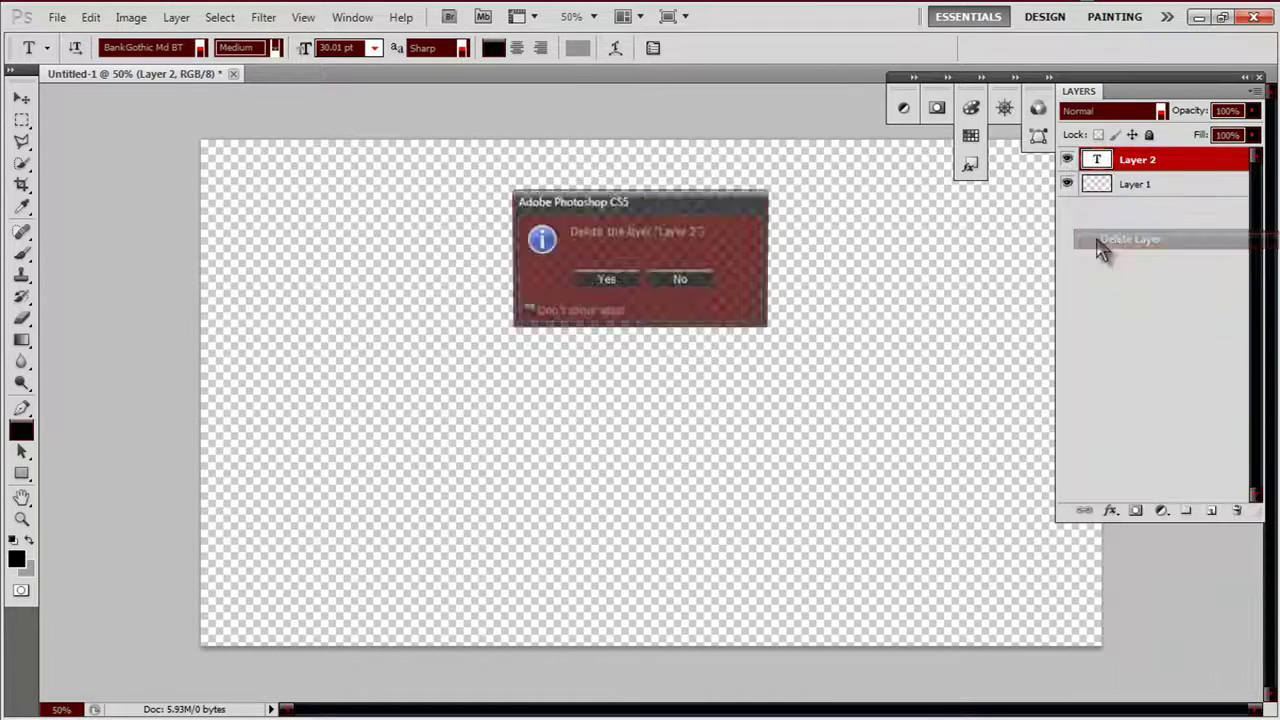
pyautogui.click(584, 280)
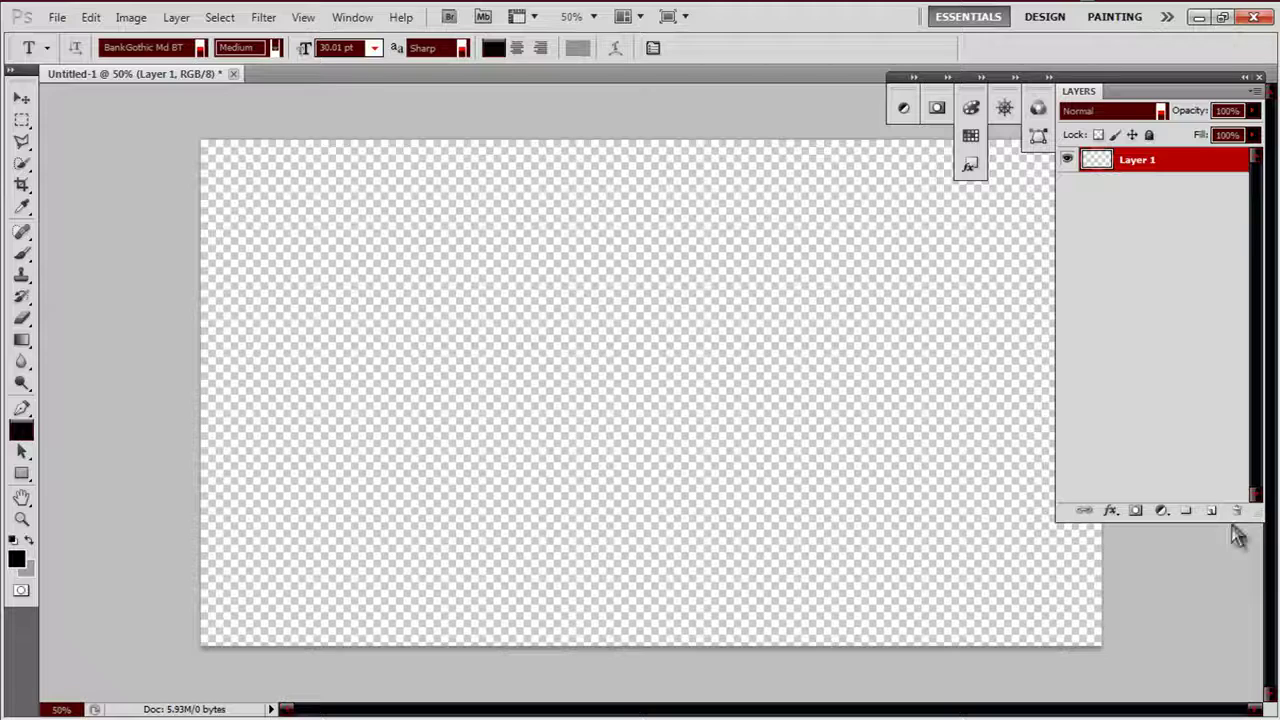
pyautogui.hotkey('ctrl', 'z')
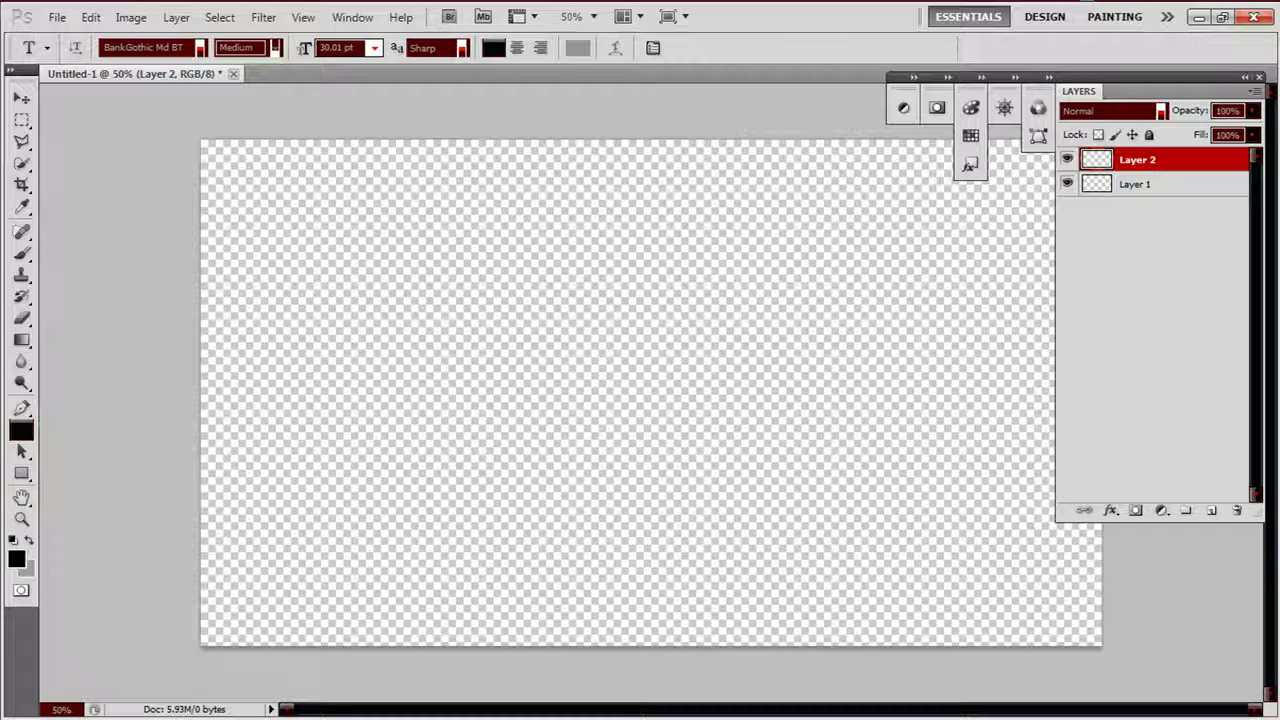
pyautogui.click(22, 340)
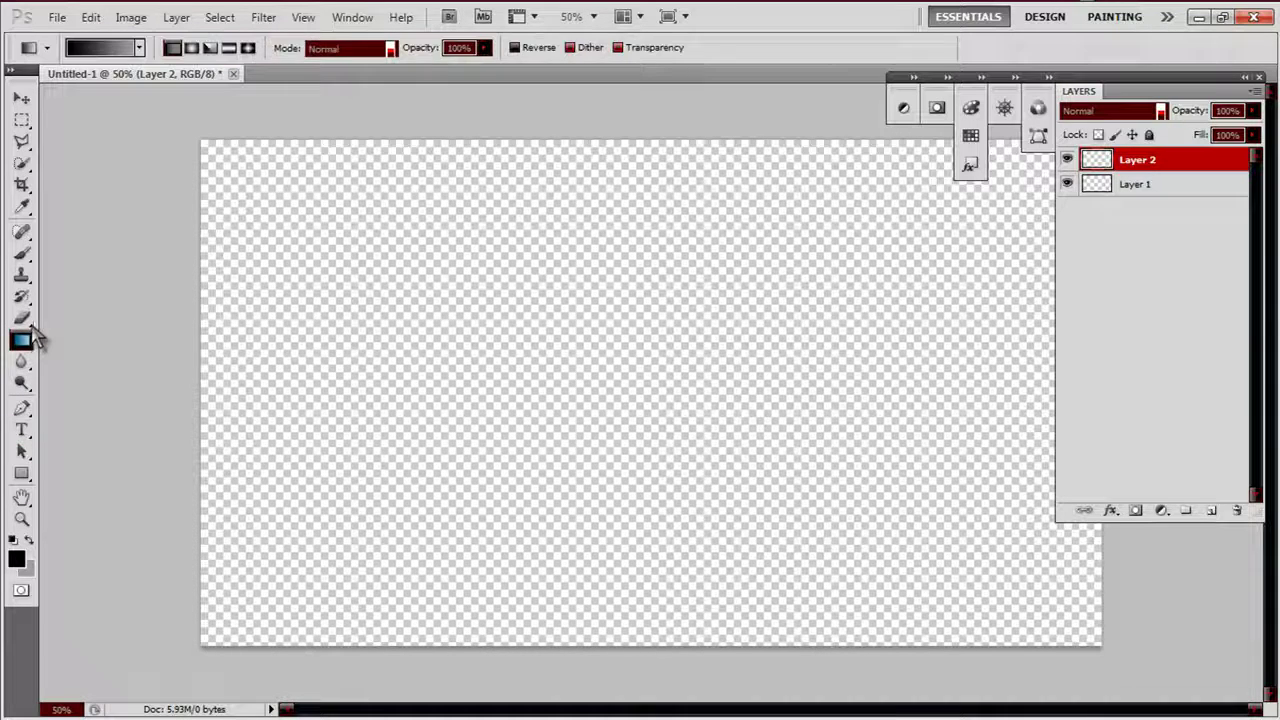
# Choose a radial black-to-grey gradient and drag it across Layer 2
pyautogui.click(198, 47)
pyautogui.click(113, 58)
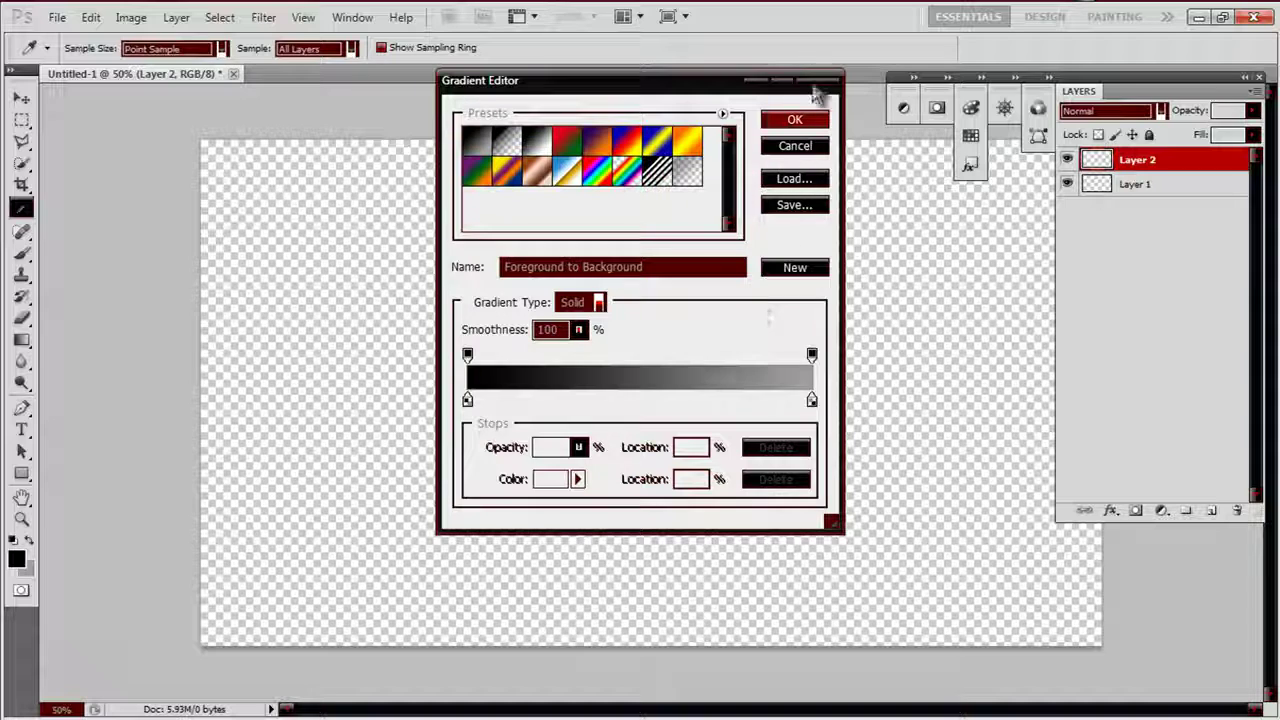
pyautogui.click(820, 118)
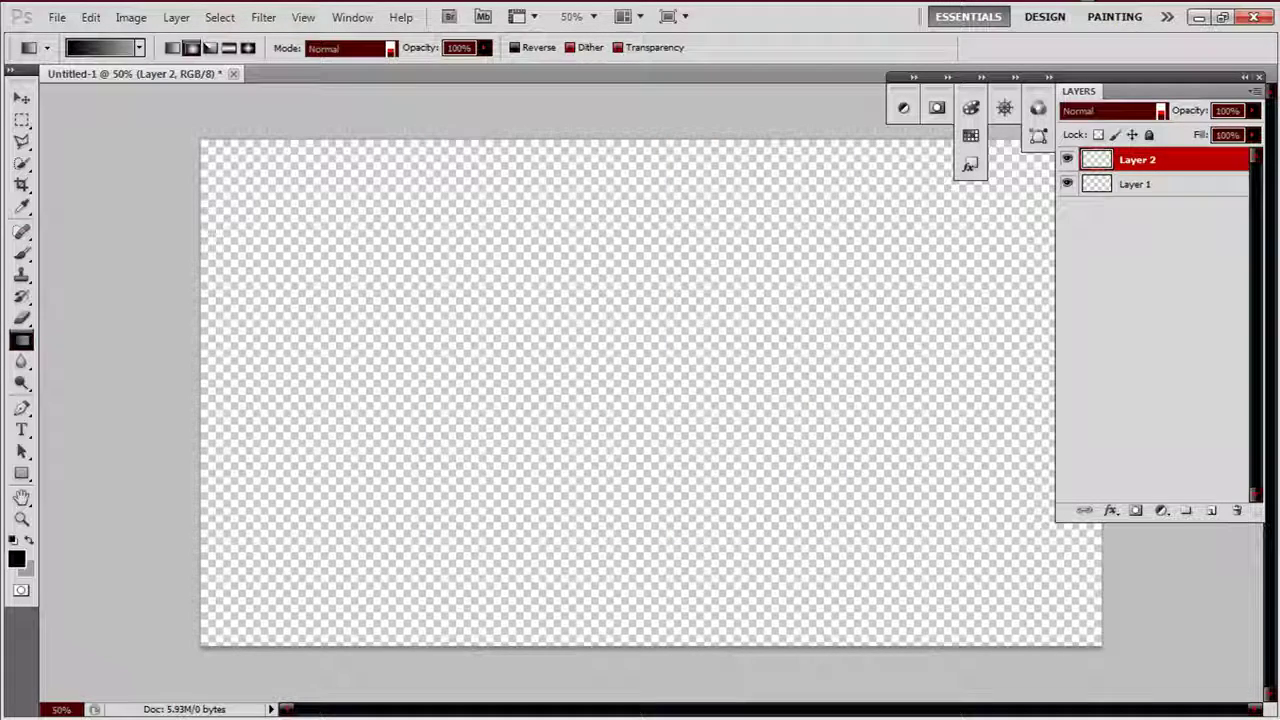
pyautogui.moveTo(58, 358); pyautogui.dragTo(565, 358)
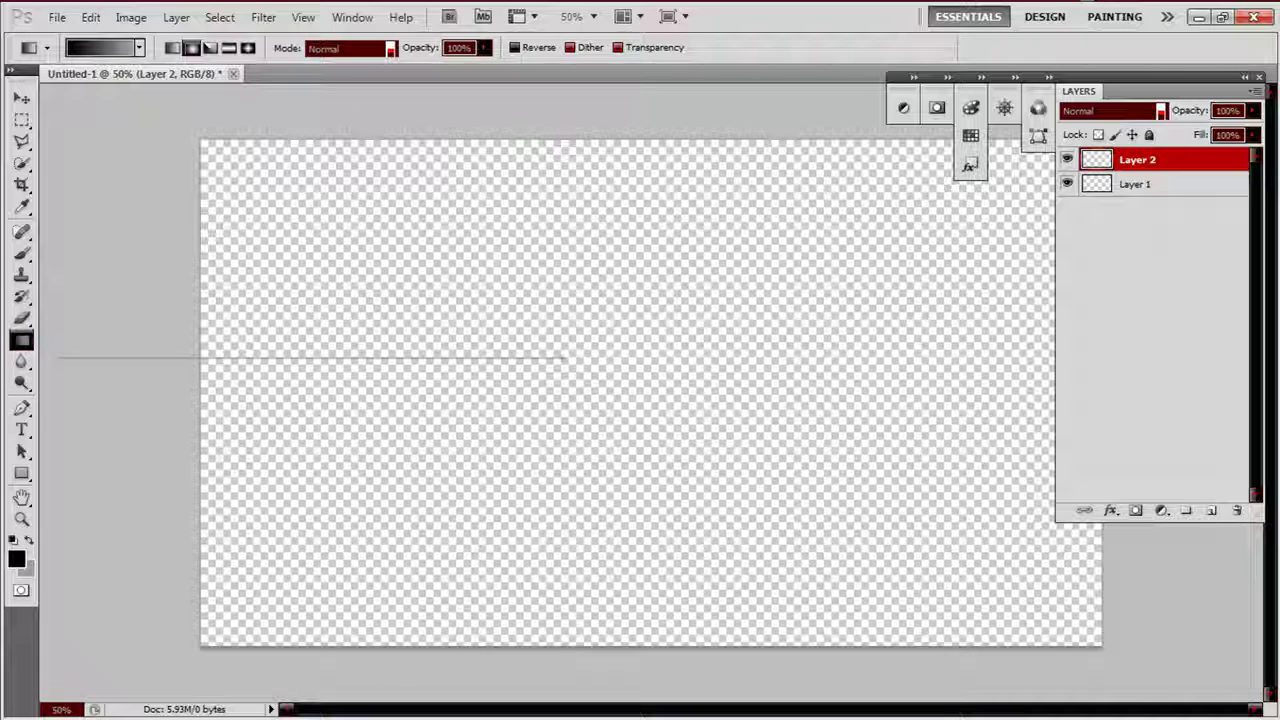
pyautogui.moveTo(58, 358); pyautogui.dragTo(57, 408)
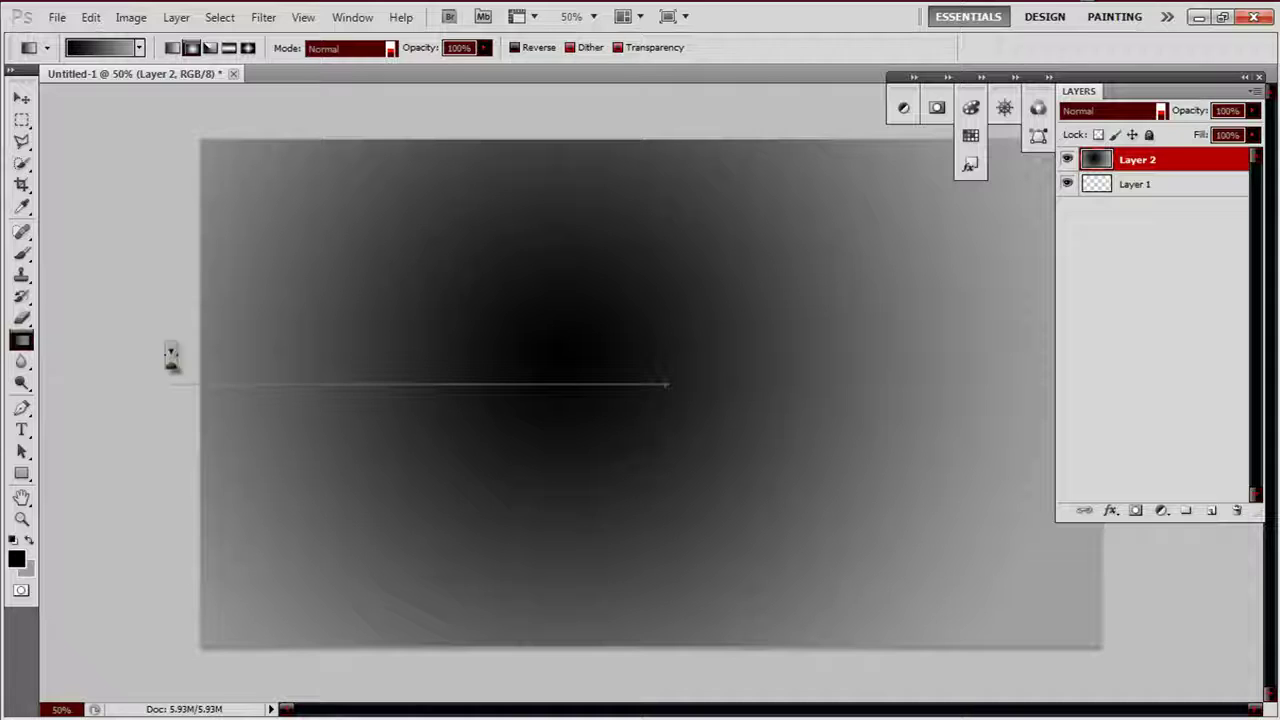
# Redraw the gradient on Layer 2 several times to reposition its dark area
pyautogui.moveTo(670, 384); pyautogui.dragTo(172, 384)
pyautogui.moveTo(596, 412); pyautogui.dragTo(893, 402)
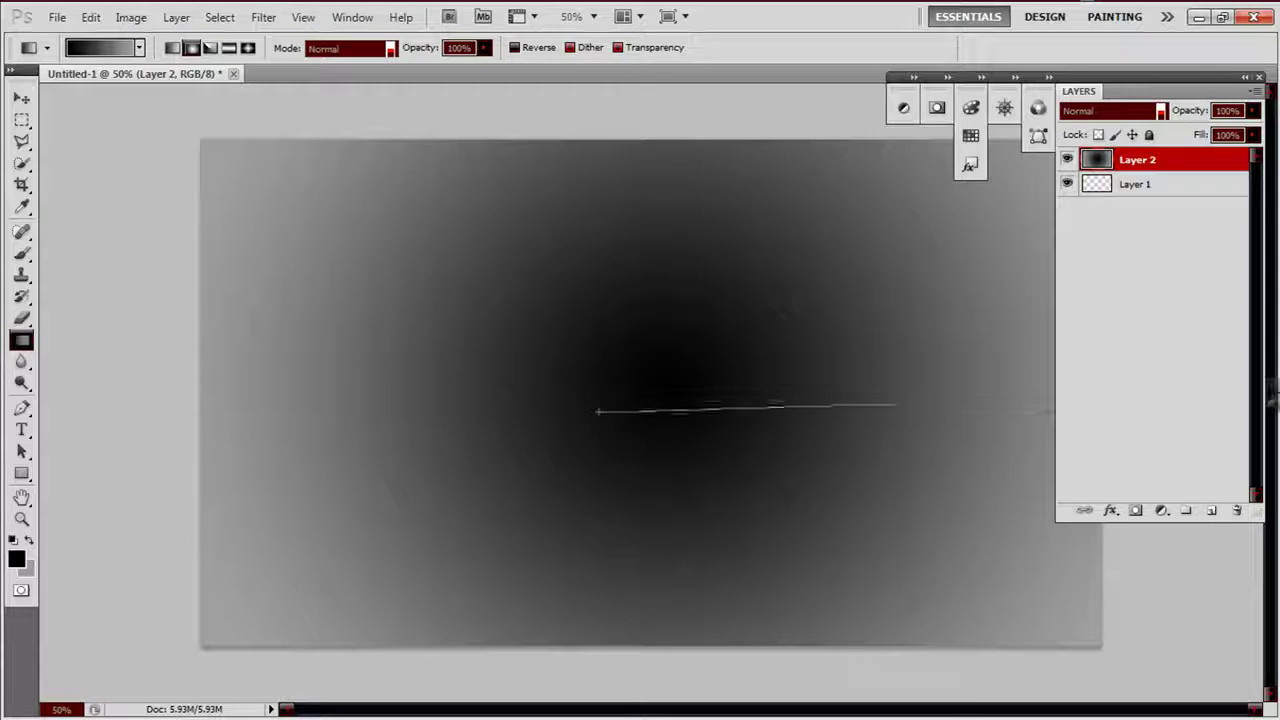
pyautogui.moveTo(608, 354); pyautogui.dragTo(905, 650)
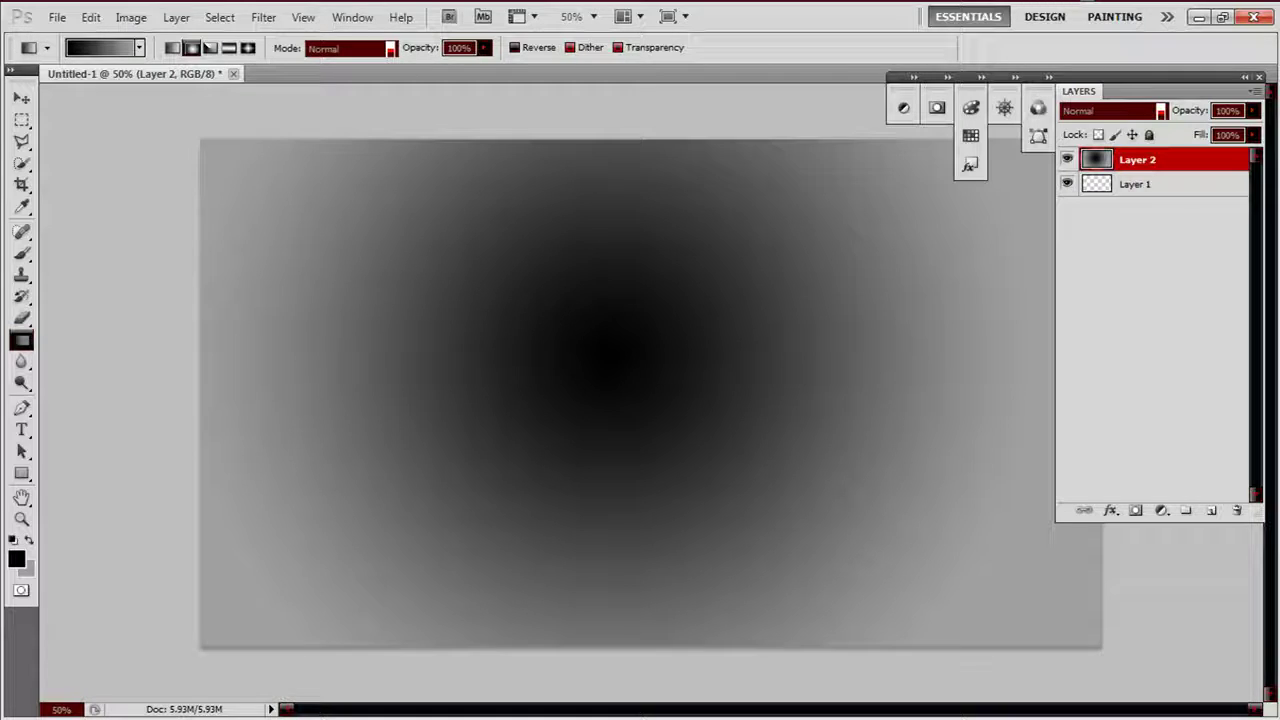
pyautogui.moveTo(1053, 447); pyautogui.dragTo(1053, 447)
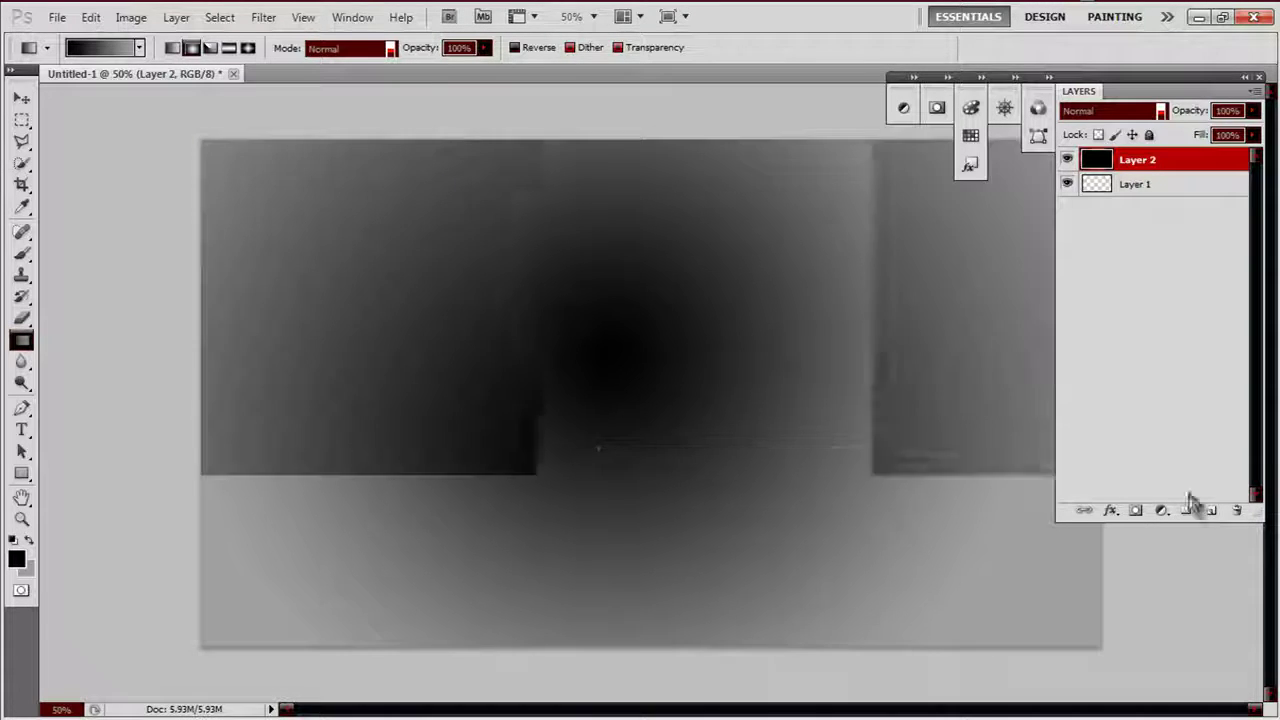
pyautogui.moveTo(571, 172)
pyautogui.mouseDown()
pyautogui.moveTo(598, 392)
pyautogui.moveTo(571, 172)
pyautogui.mouseUp()
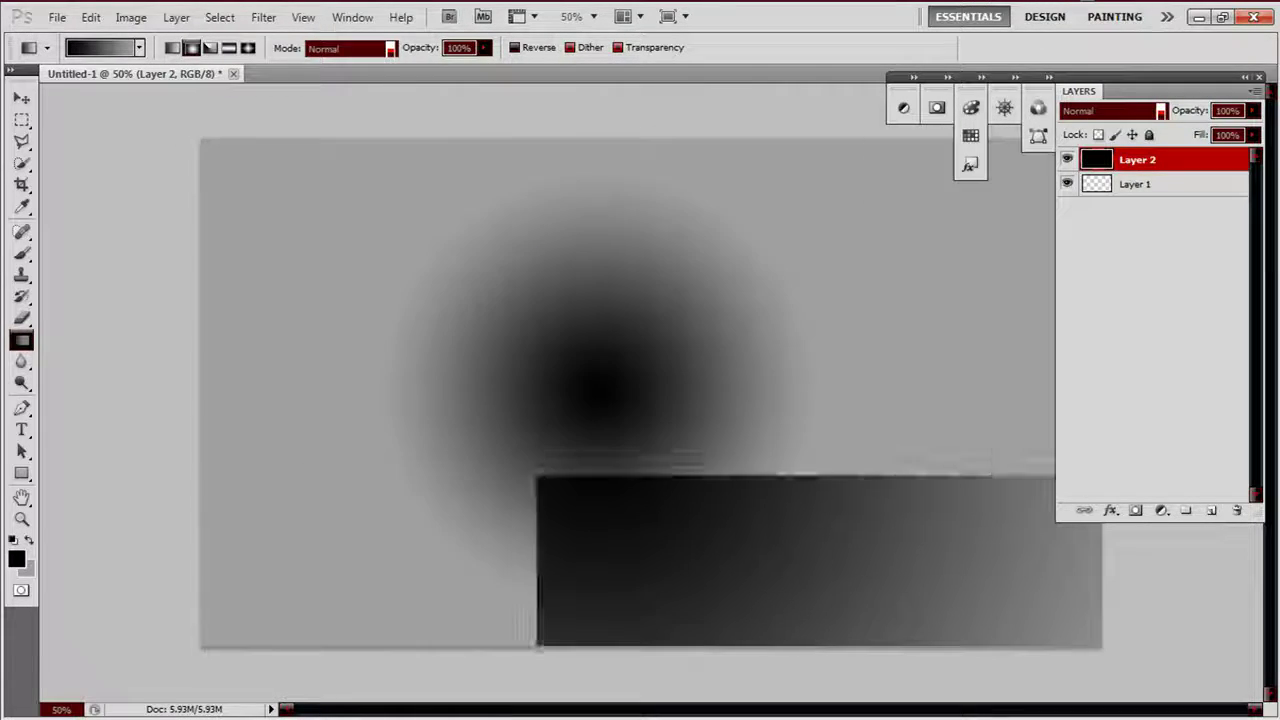
pyautogui.moveTo(636, 380); pyautogui.dragTo(636, 515)
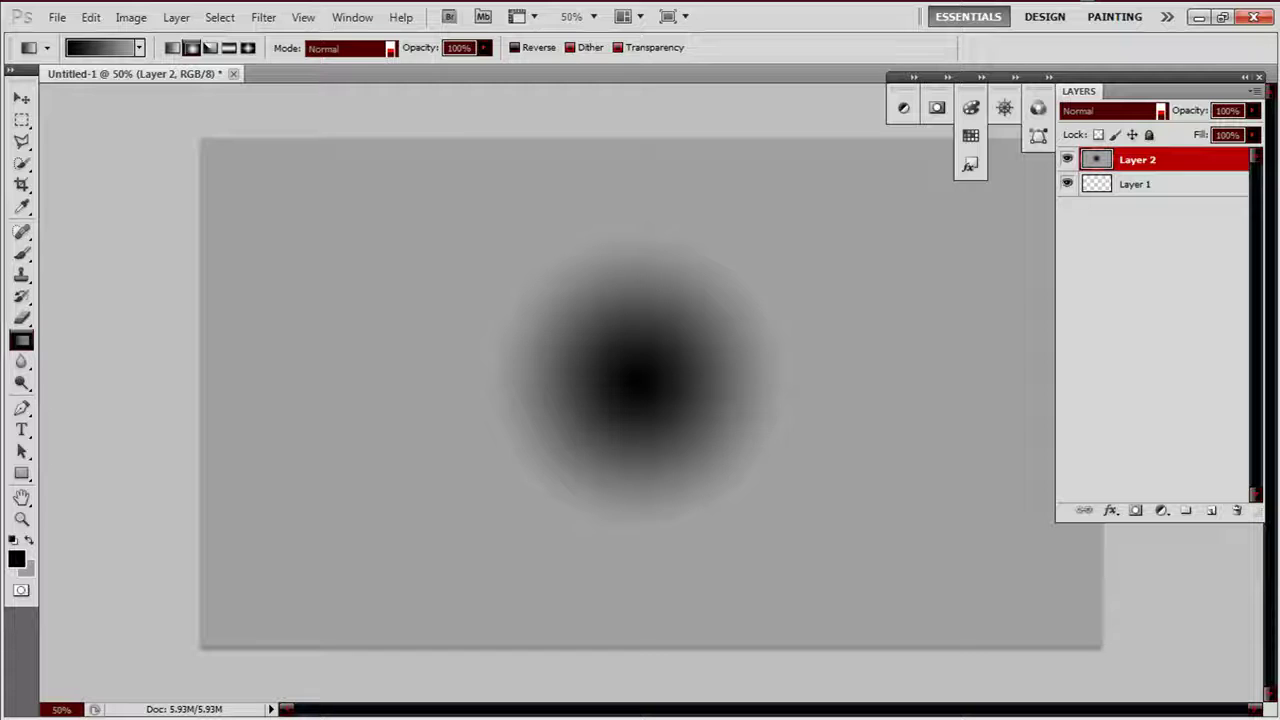
pyautogui.moveTo(438, 608); pyautogui.dragTo(438, 610)
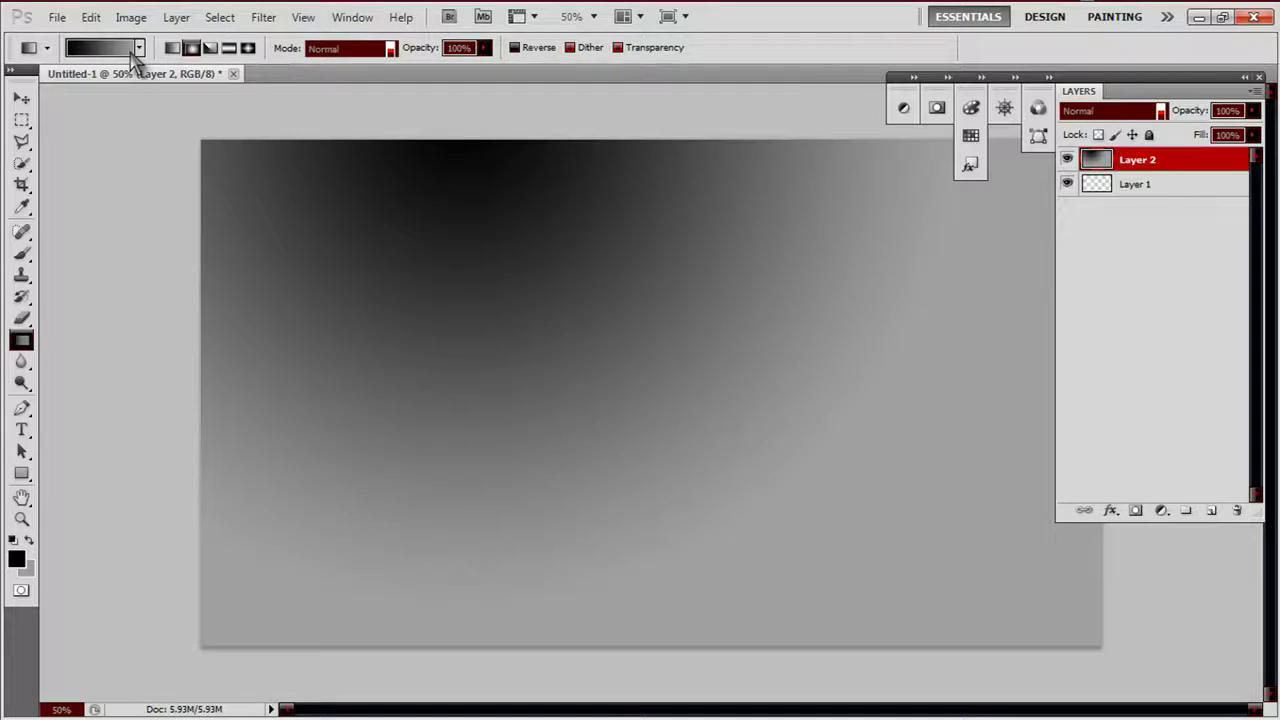
# Change the gradient's right stop colour to grey 727272 in the Gradient Editor
pyautogui.click(100, 47)
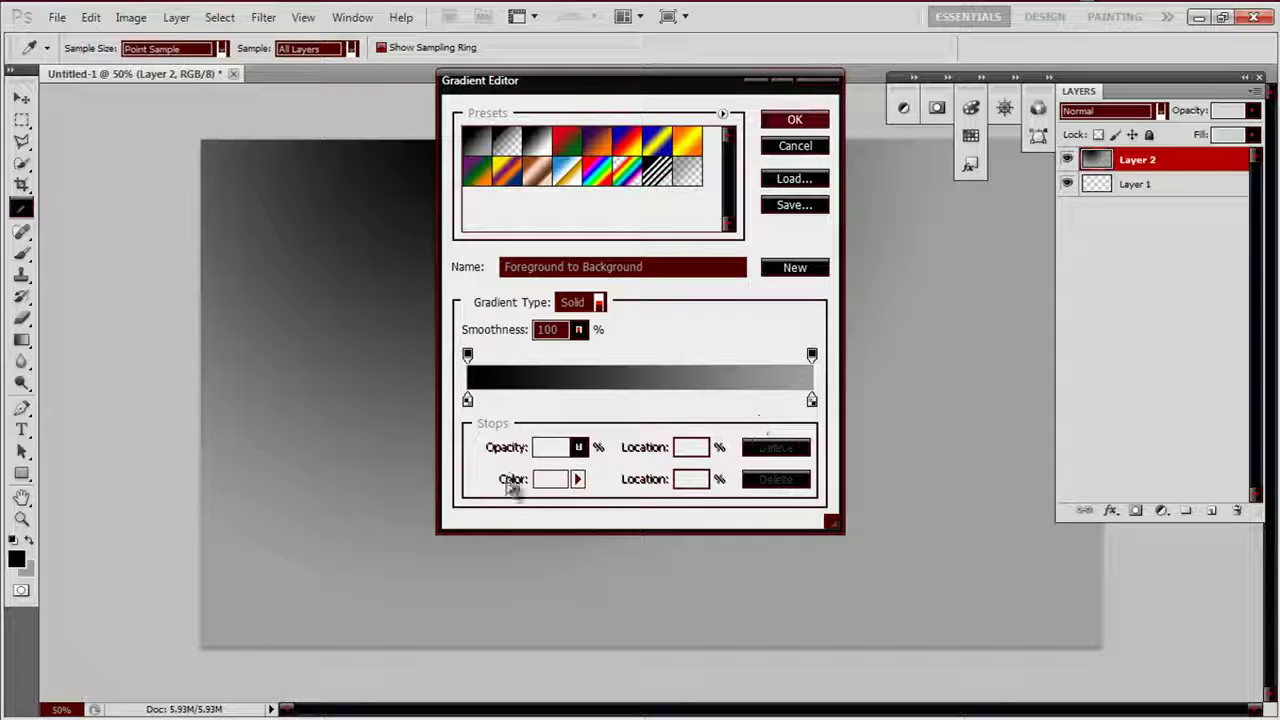
pyautogui.click(812, 400)
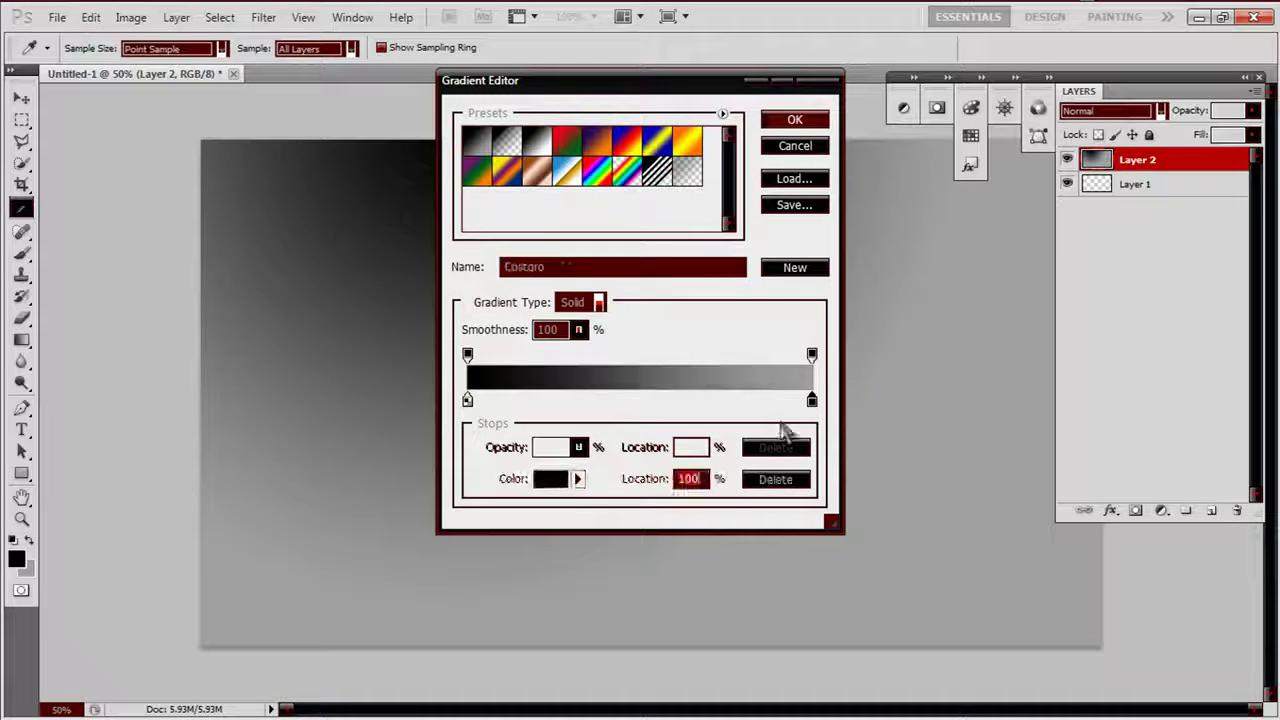
pyautogui.click(551, 478)
pyautogui.moveTo(745, 499); pyautogui.dragTo(745, 393)
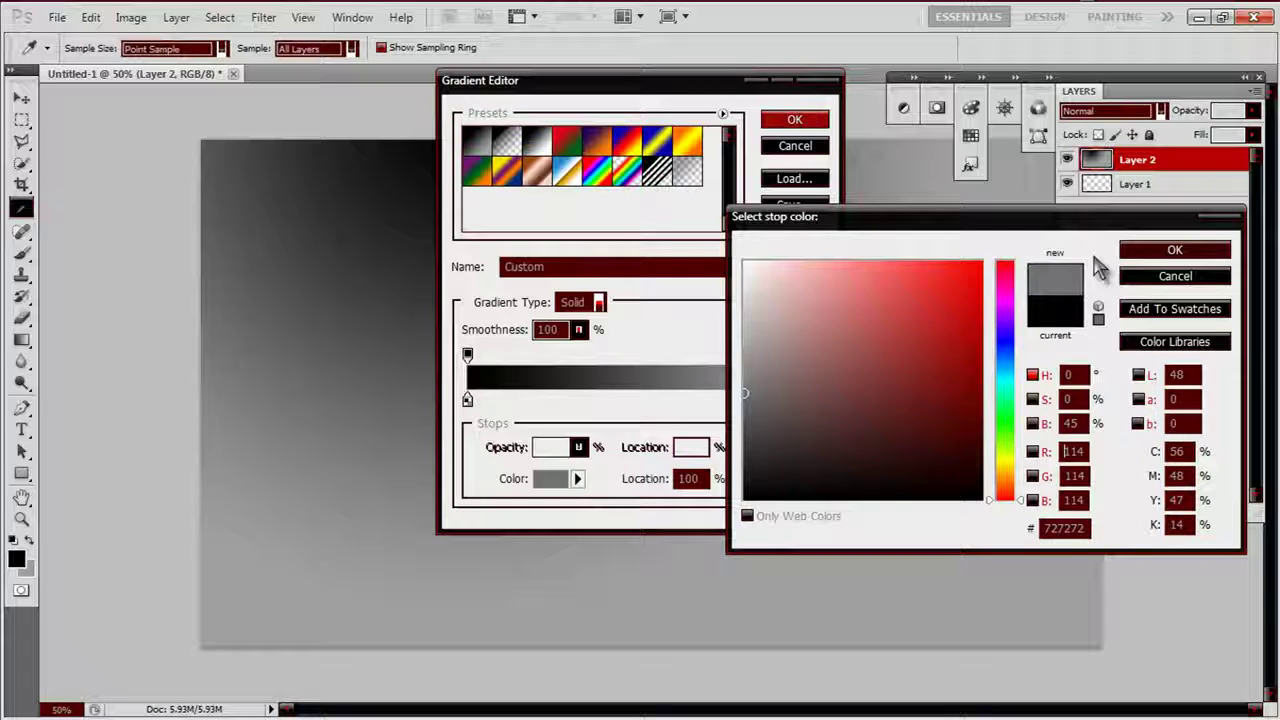
pyautogui.click(1174, 250)
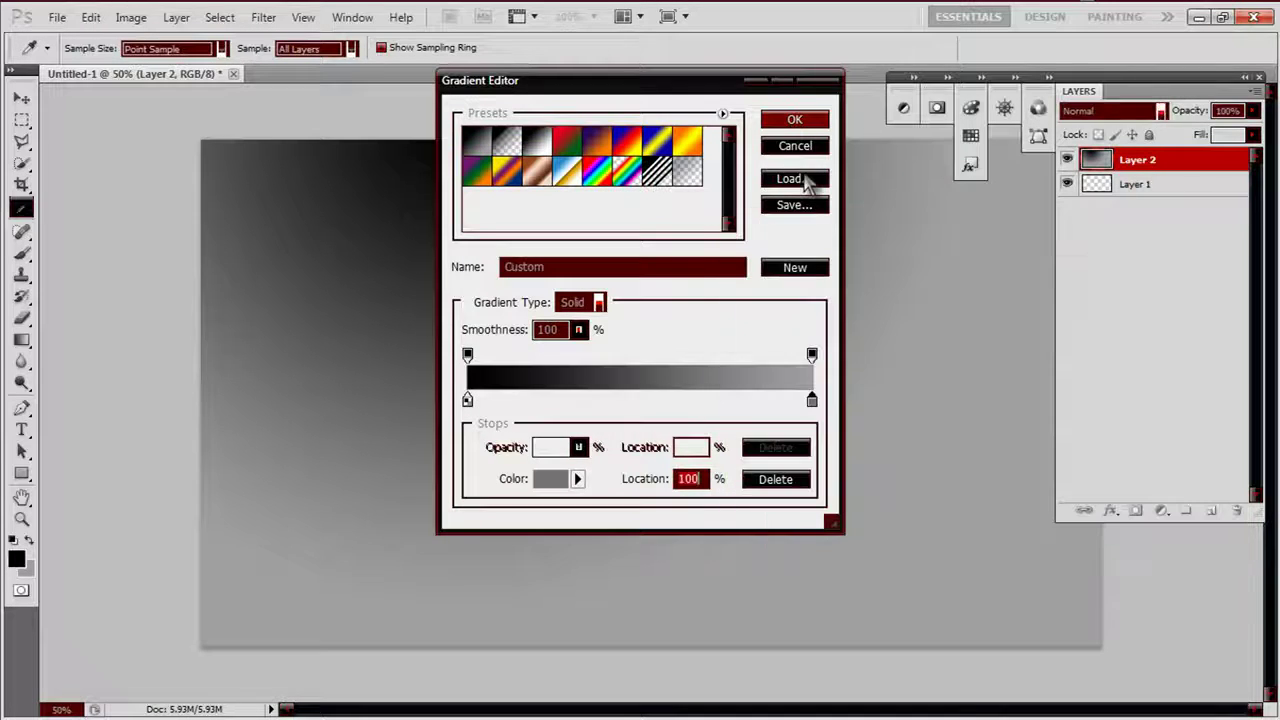
pyautogui.click(792, 120)
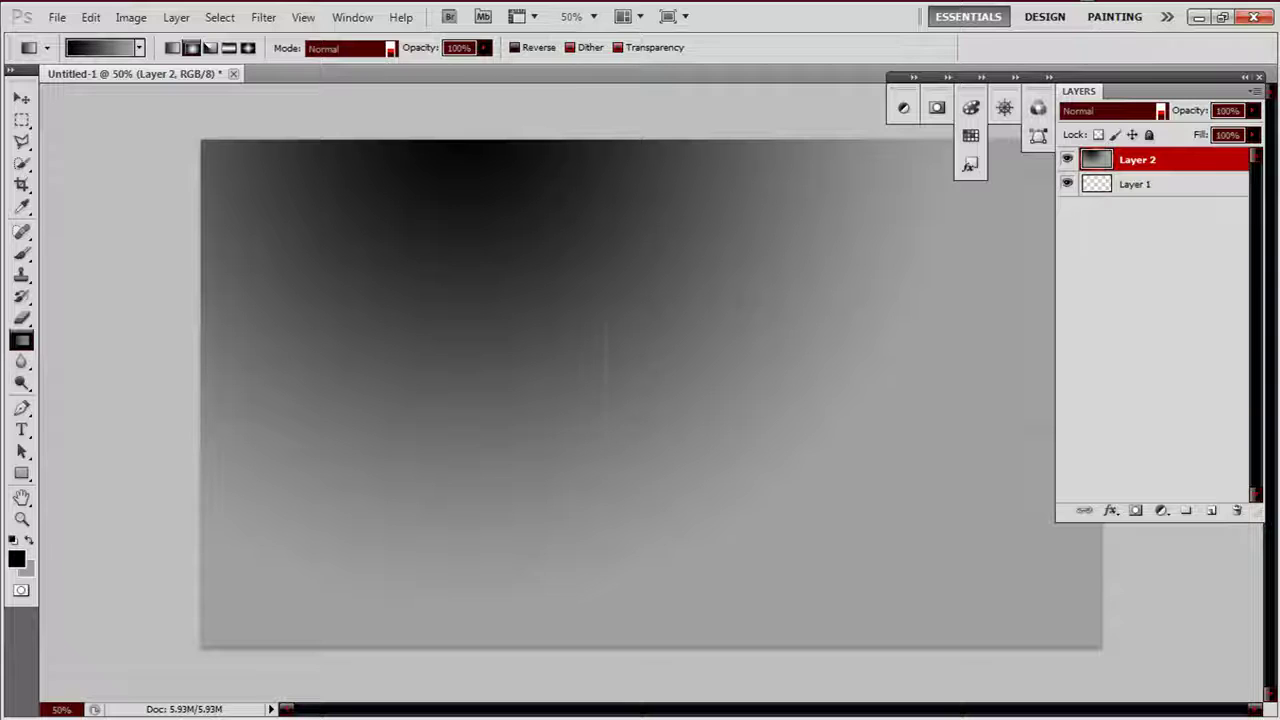
# Drag a radial gradient from the canvas centre outward to cover all of Layer 2
pyautogui.moveTo(607, 437); pyautogui.dragTo(735, 312)
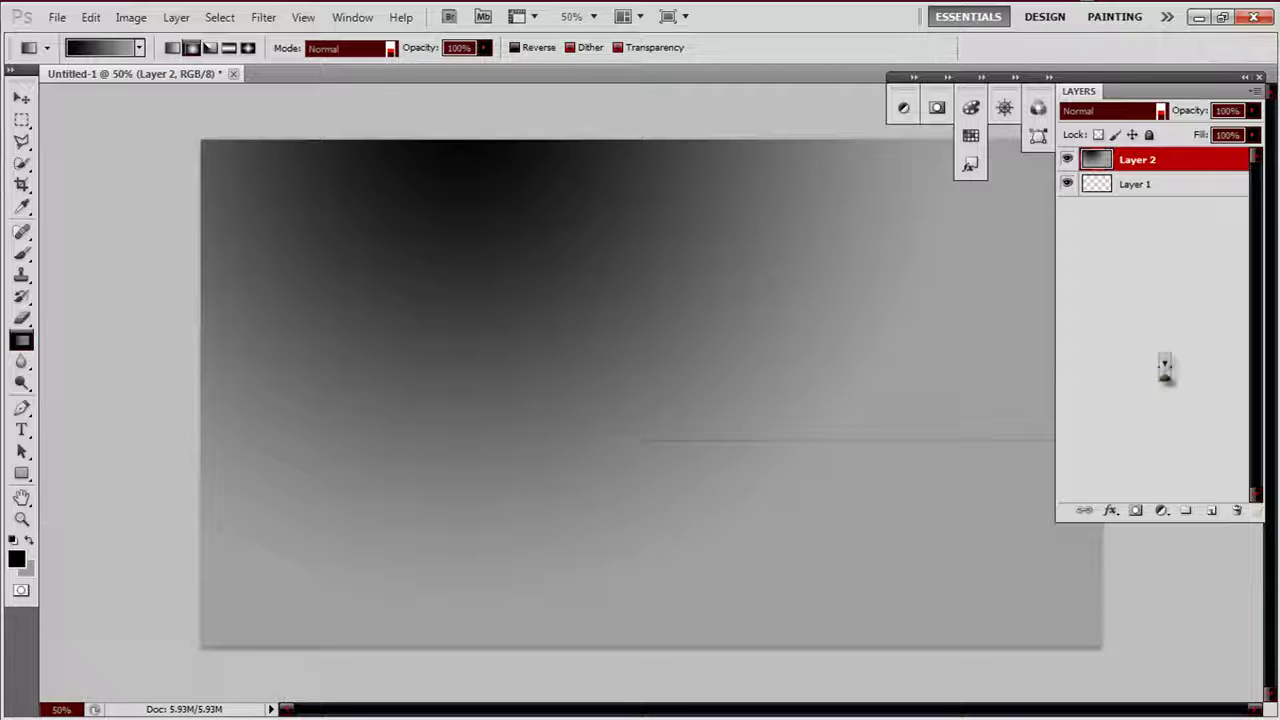
pyautogui.moveTo(1164, 368); pyautogui.dragTo(1165, 364)
pyautogui.moveTo(616, 357); pyautogui.dragTo(815, 357)
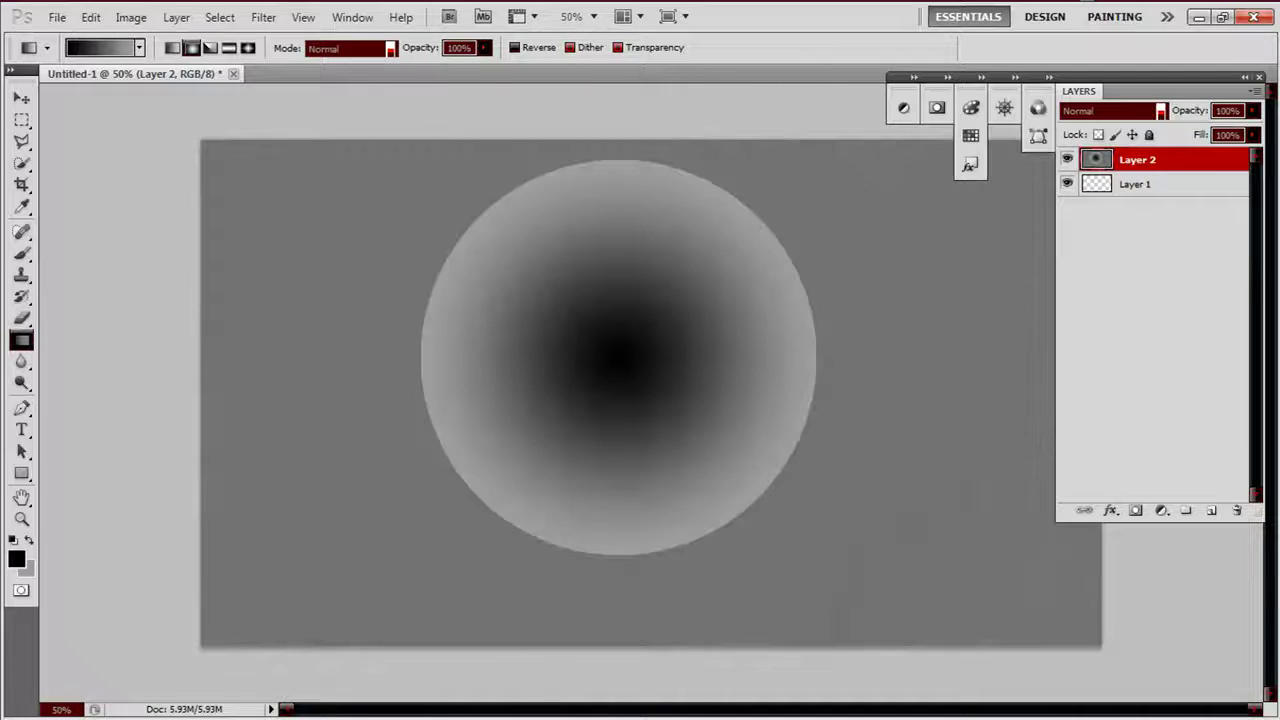
pyautogui.moveTo(612, 357); pyautogui.dragTo(862, 358)
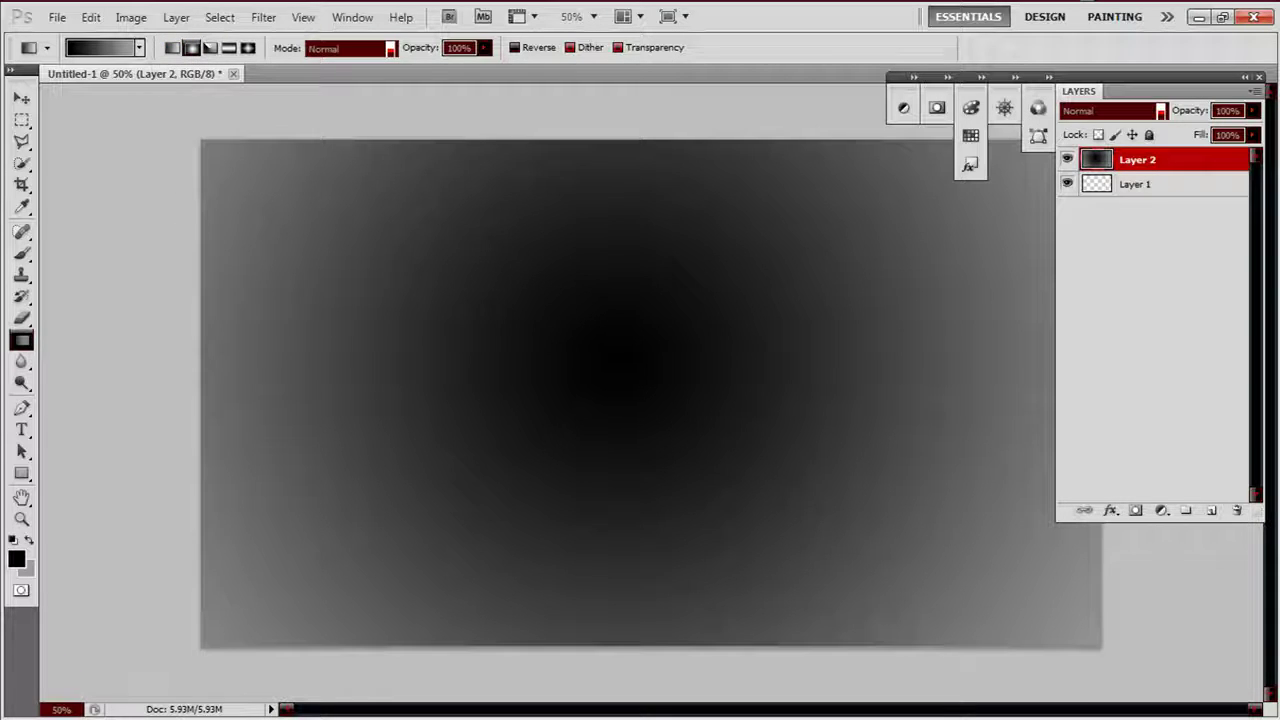
pyautogui.click(173, 47)
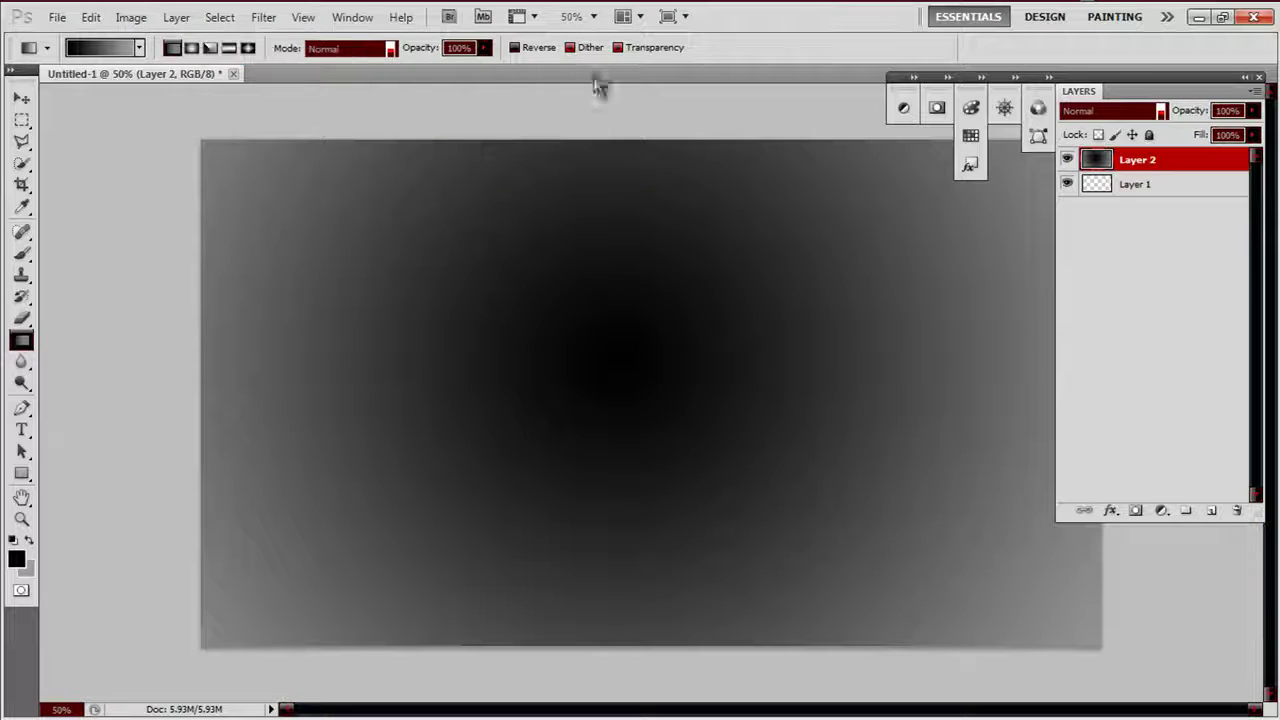
pyautogui.click(22, 430)
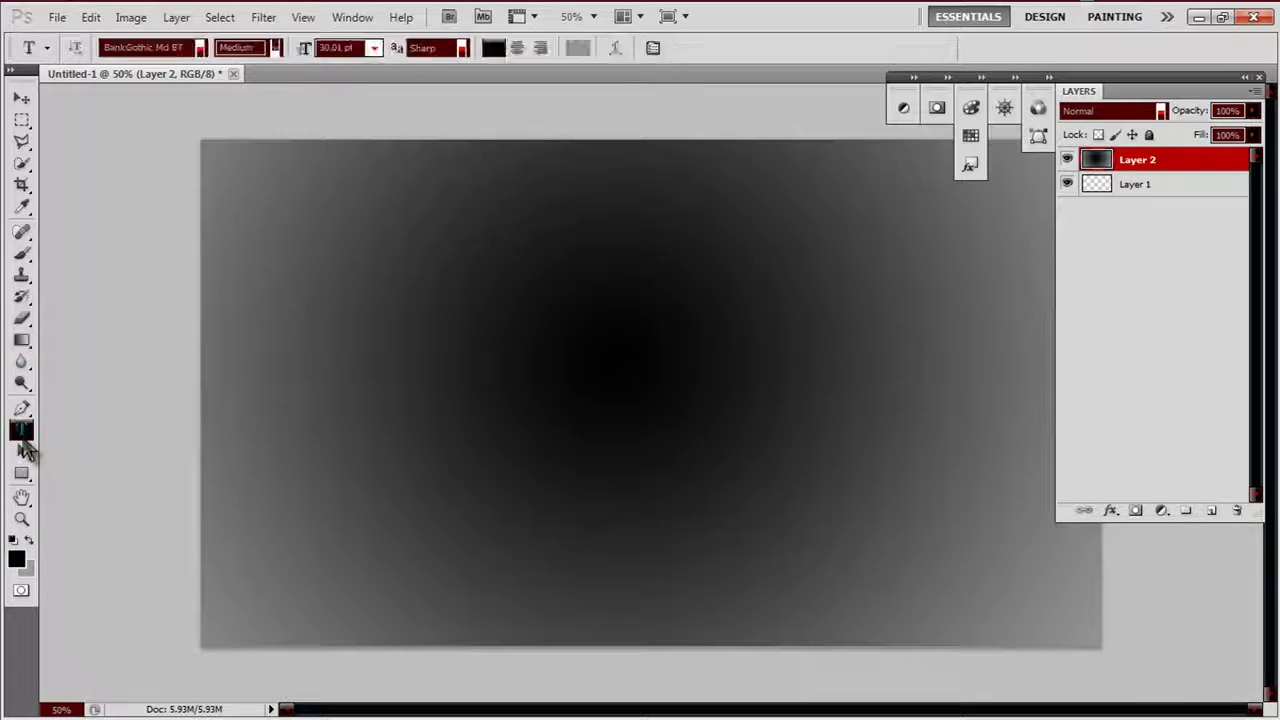
# Draw a text box mid-canvas and type 'Desktop BG' in BankGothic
pyautogui.moveTo(1050, 397); pyautogui.dragTo(926, 479)
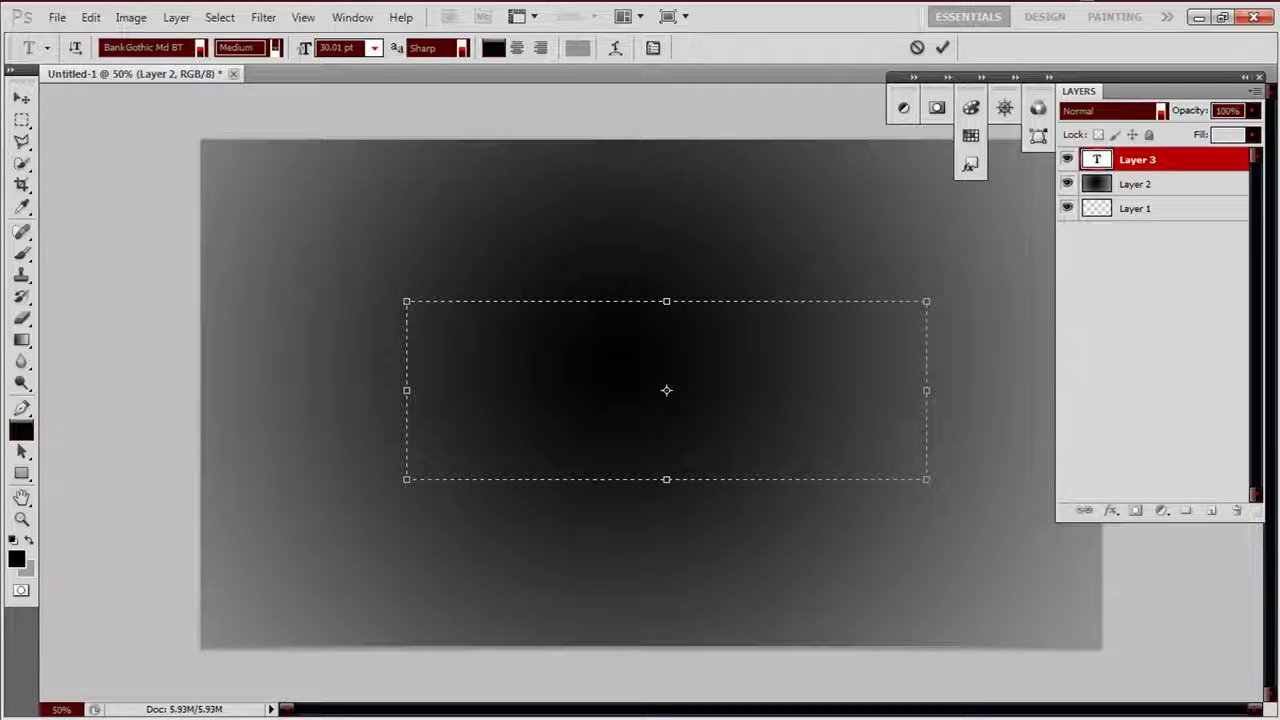
pyautogui.write('Dark')
pyautogui.write('top')
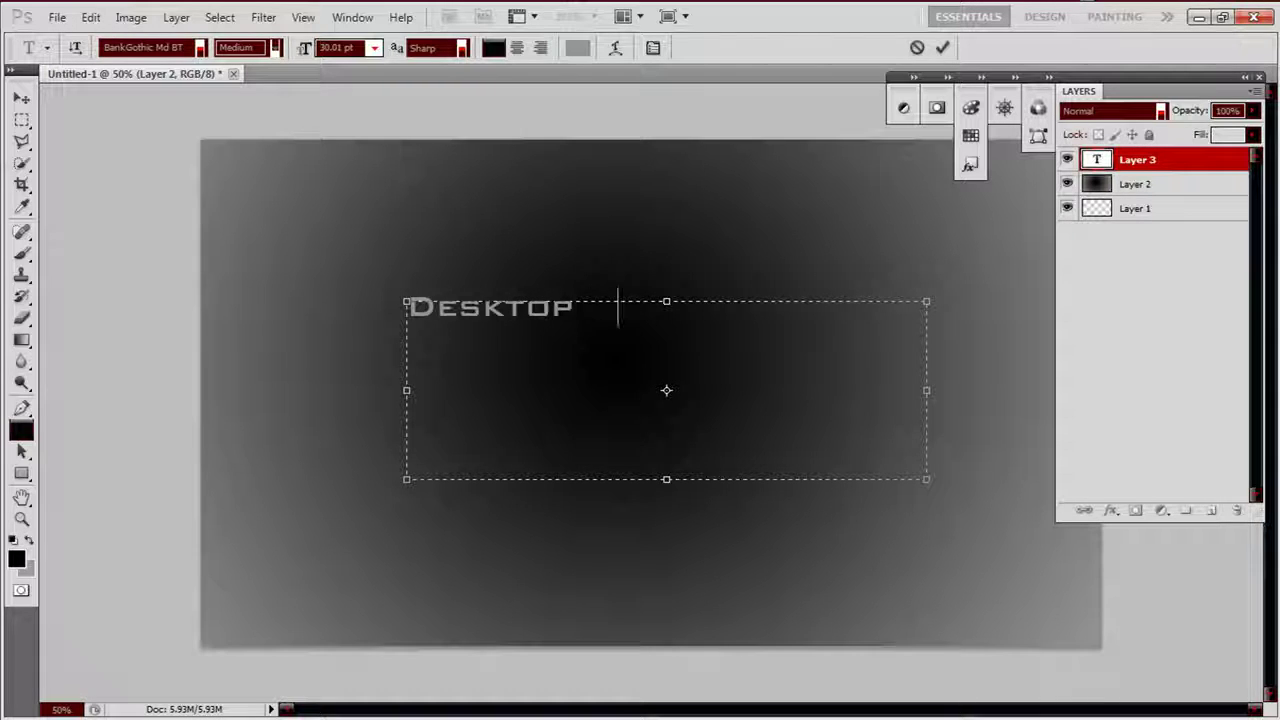
pyautogui.press('Left')
pyautogui.press('Left')
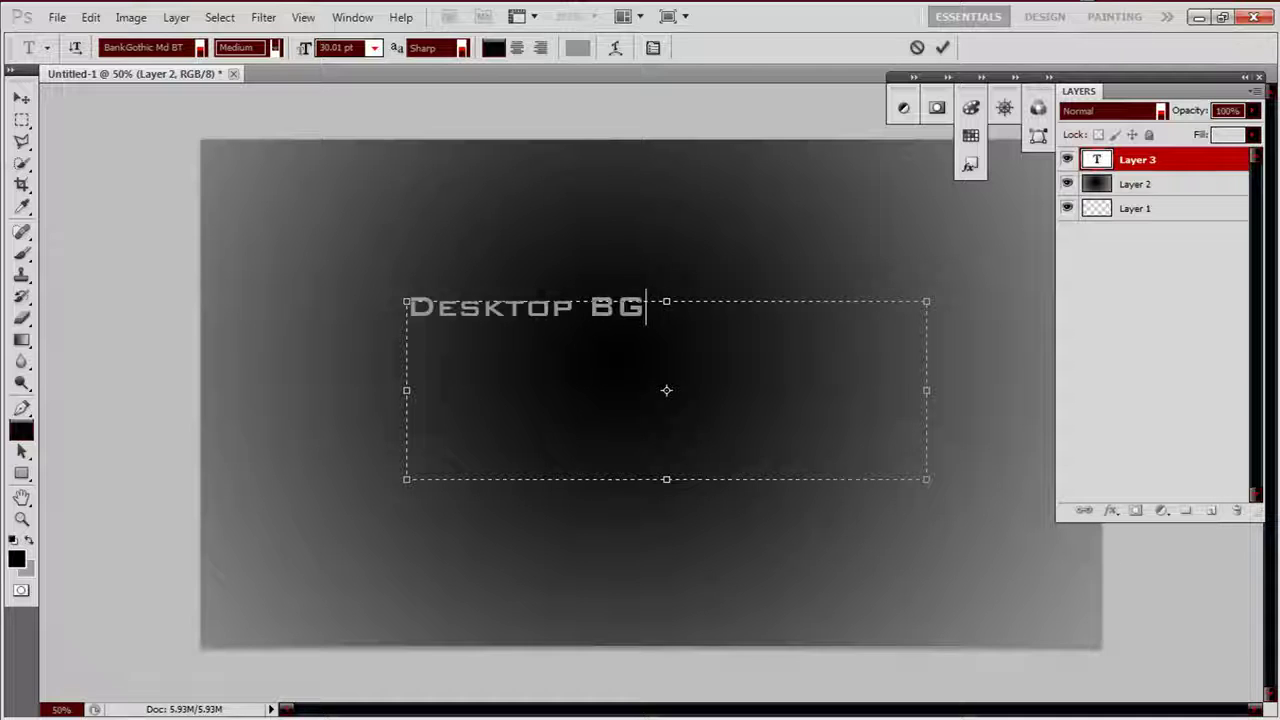
pyautogui.moveTo(666, 390); pyautogui.dragTo(796, 448)
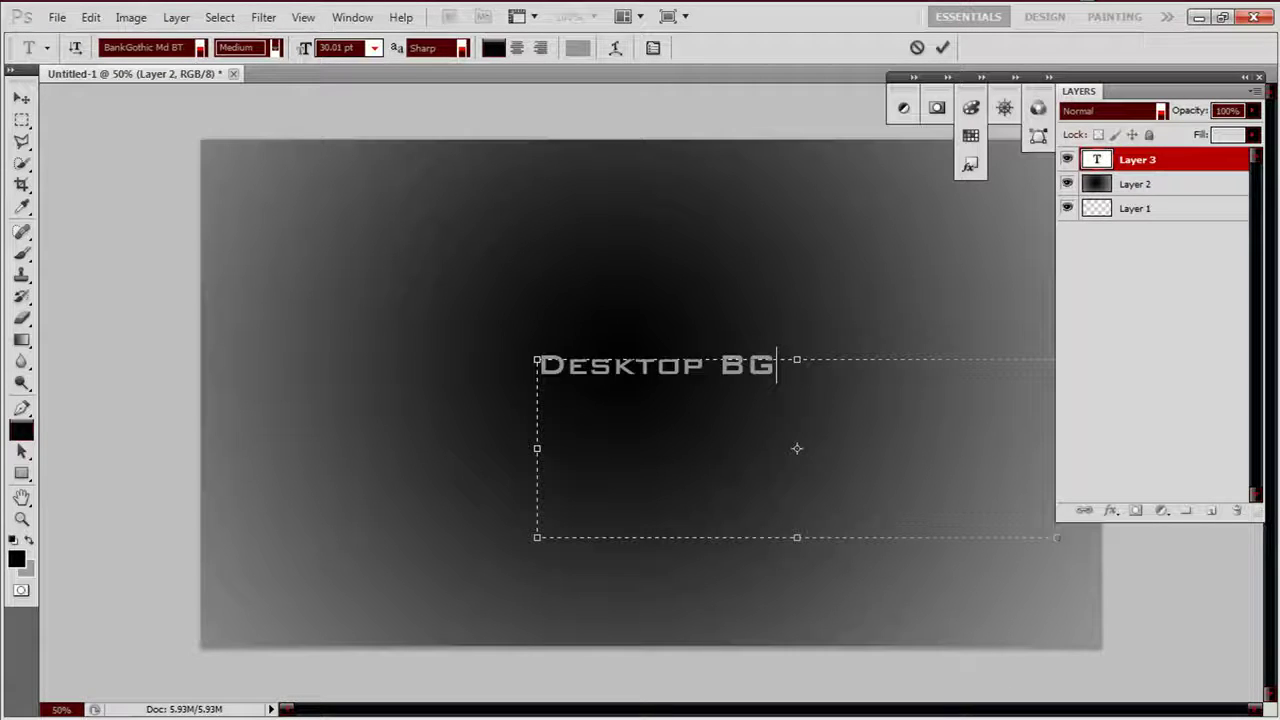
pyautogui.hotkey('ctrl', 'a')
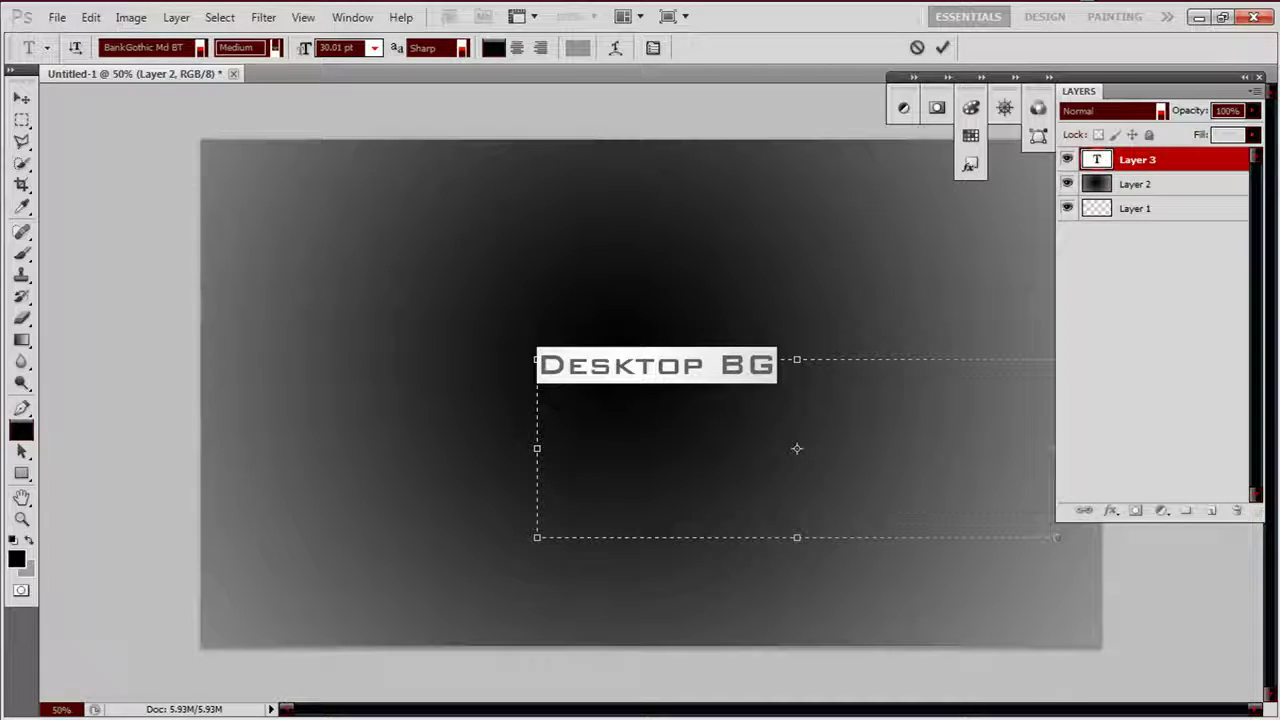
# Enlarge the text to 67 pt, fit it on one centred line, and commit it
pyautogui.moveTo(304, 47); pyautogui.dragTo(341, 47)
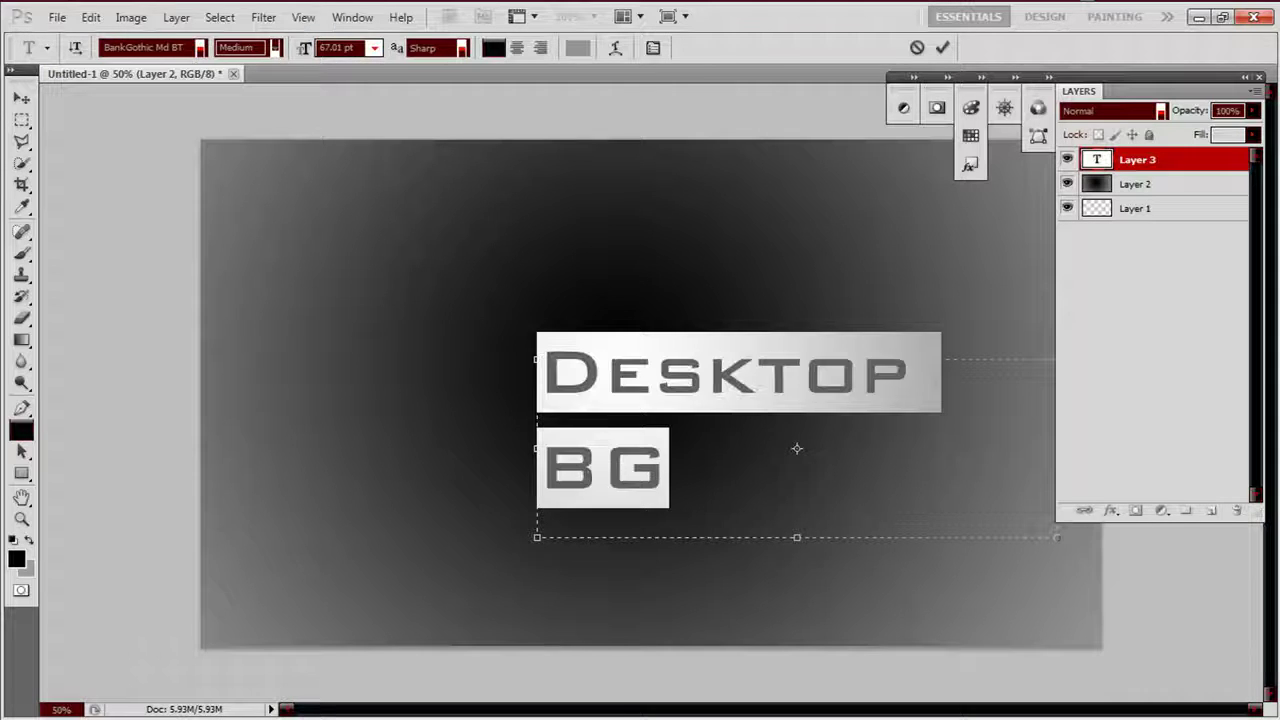
pyautogui.moveTo(731, 450); pyautogui.dragTo(698, 446)
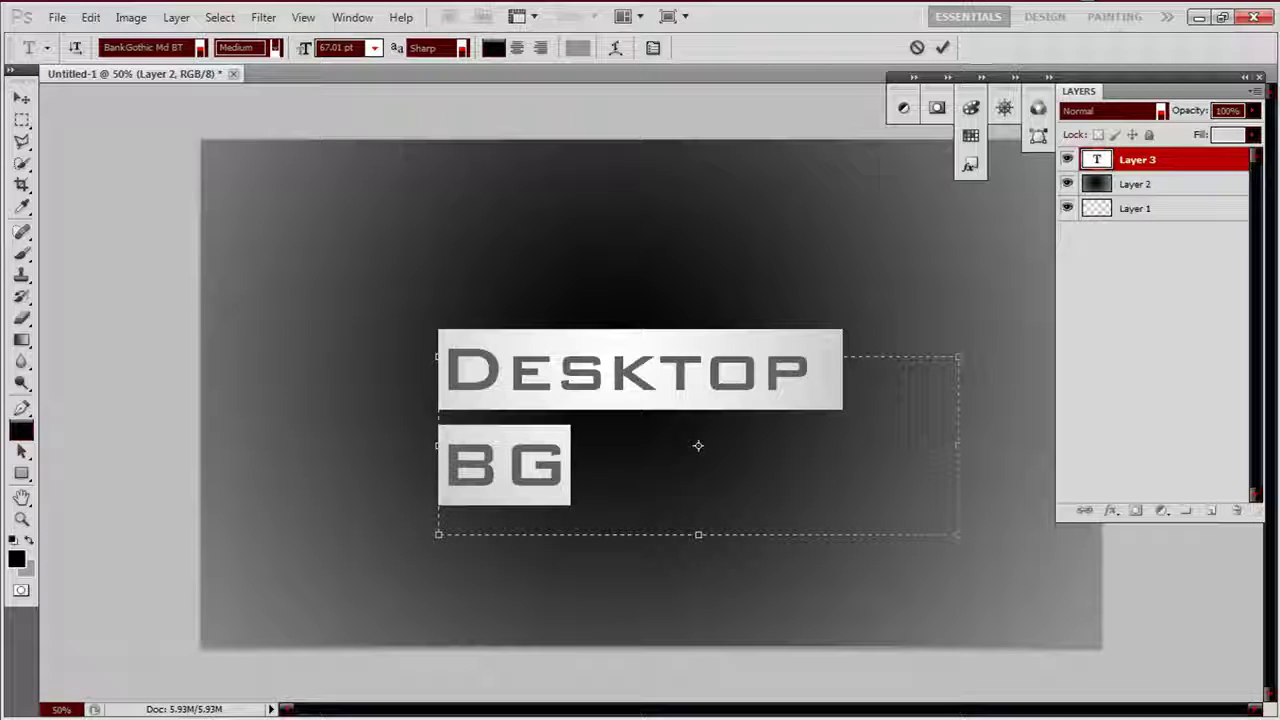
pyautogui.moveTo(958, 534); pyautogui.dragTo(1123, 563)
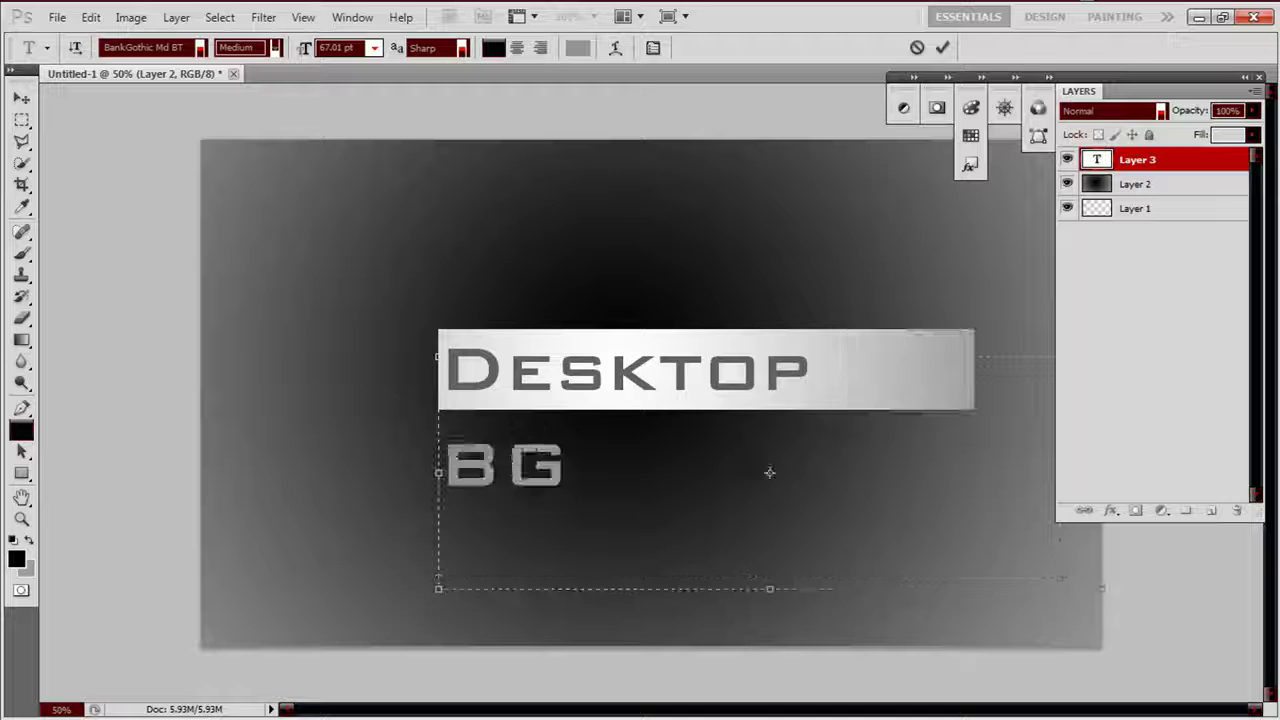
pyautogui.moveTo(762, 370); pyautogui.dragTo(843, 370)
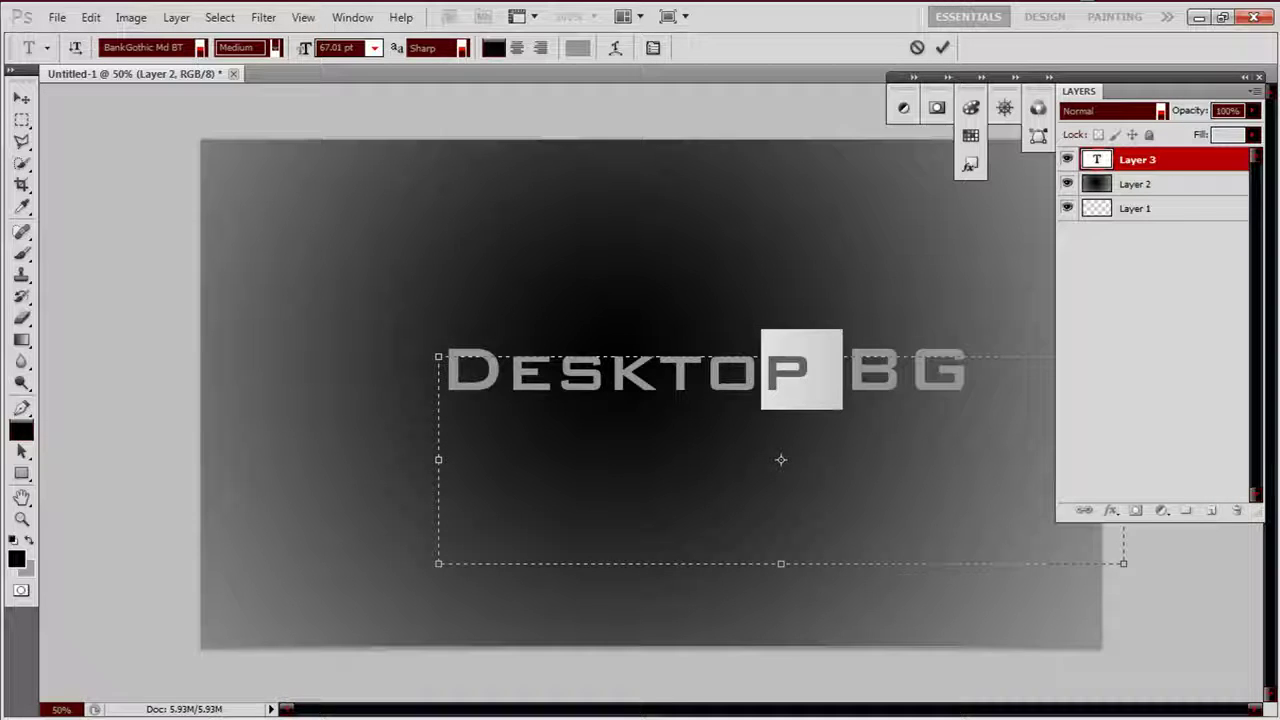
pyautogui.moveTo(781, 459); pyautogui.dragTo(736, 437)
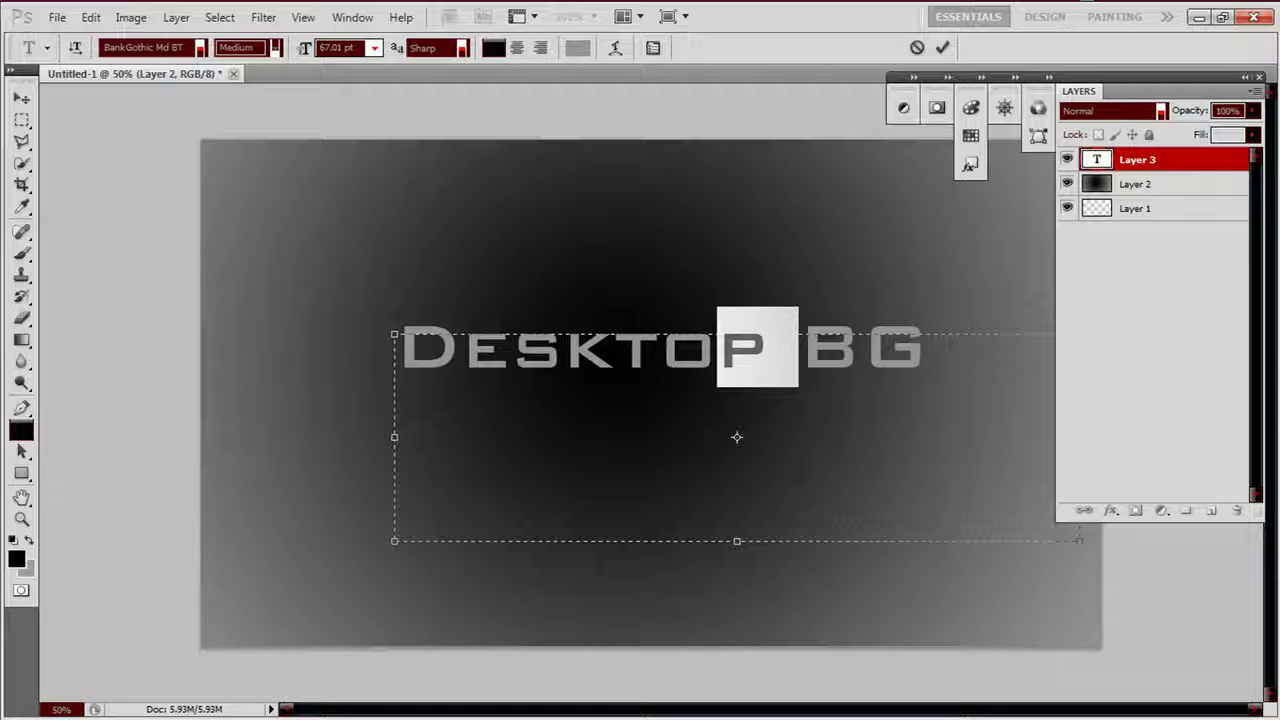
pyautogui.click(1205, 252)
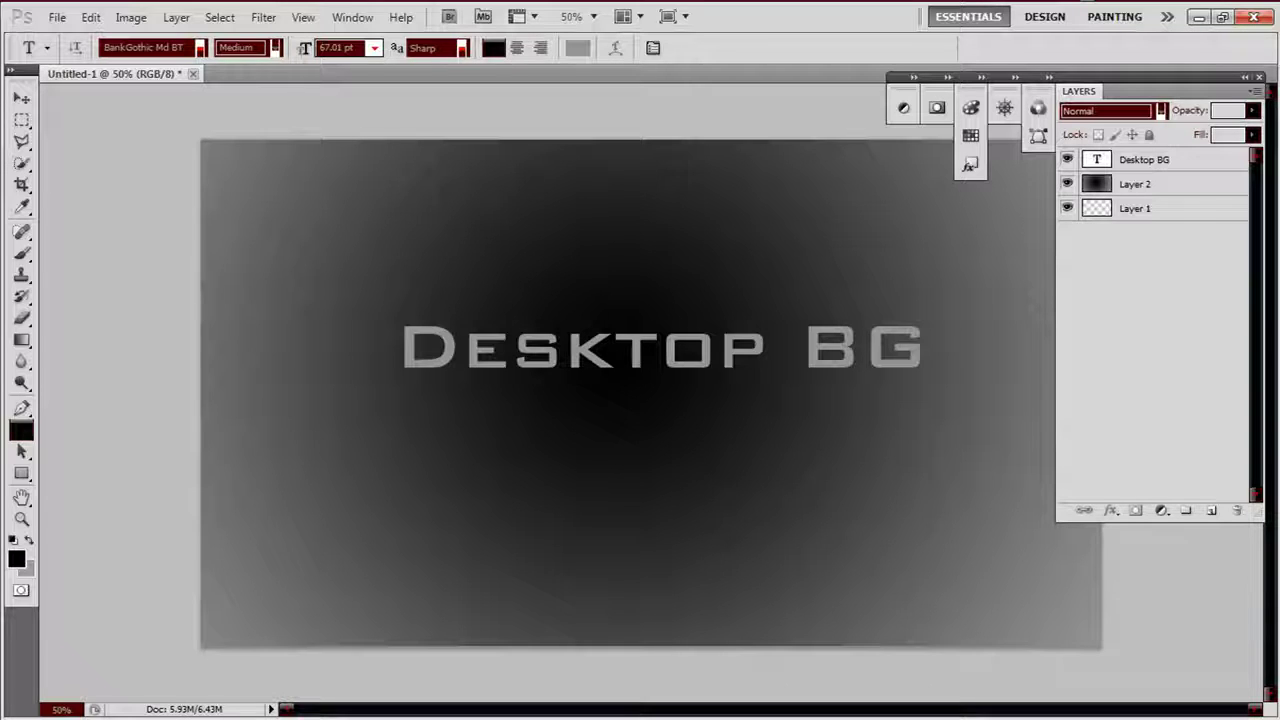
# Place ichigo.png from the Pictures library into the wallpaper
pyautogui.click(55, 18)
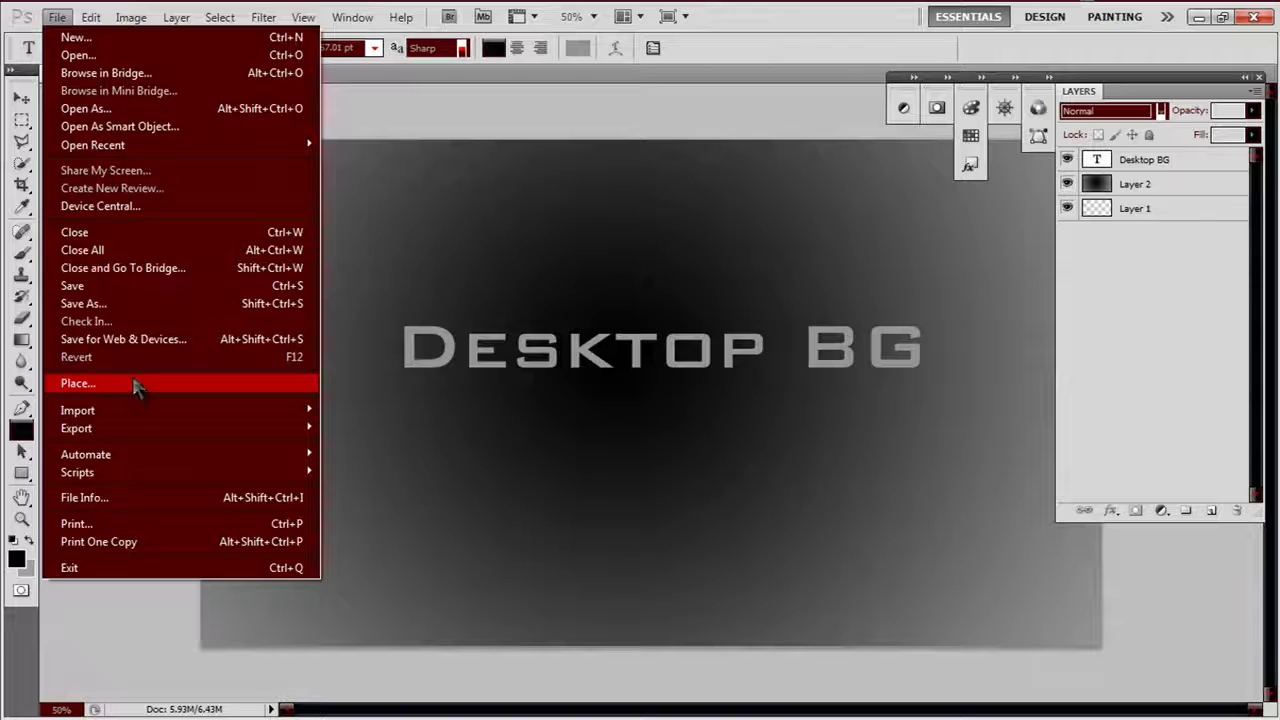
pyautogui.click(132, 380)
pyautogui.doubleClick(540, 187)
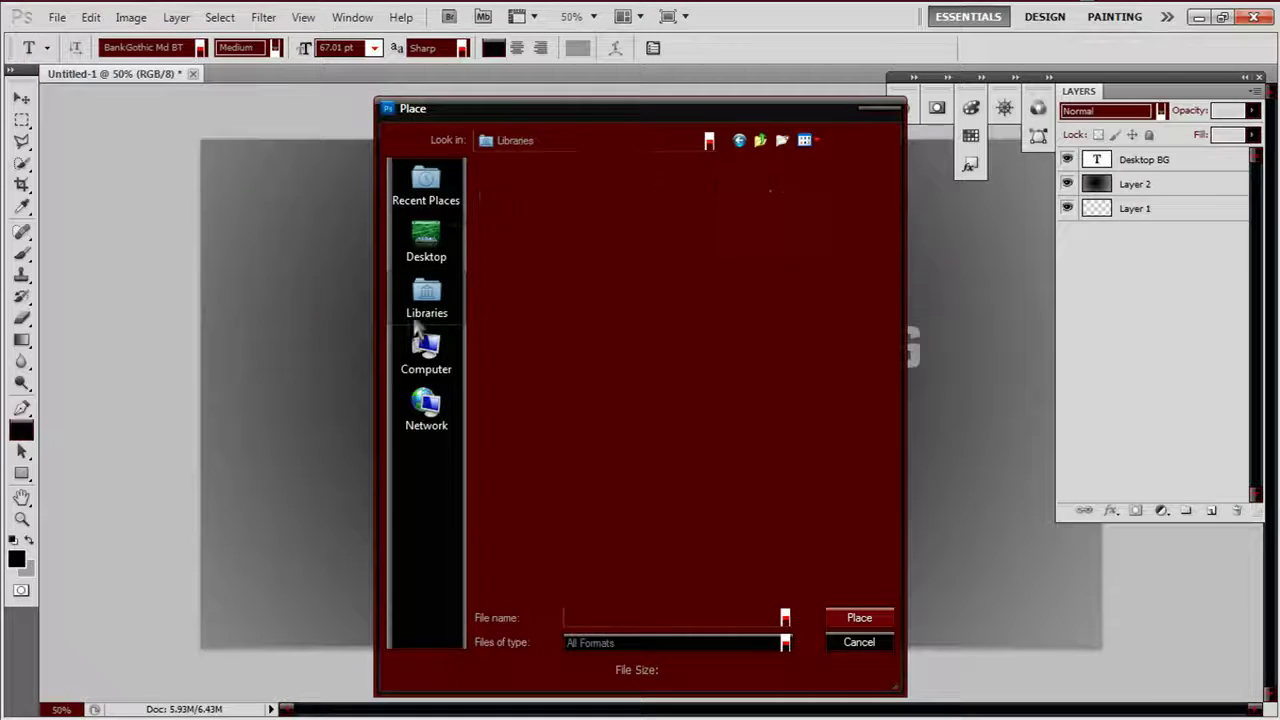
pyautogui.doubleClick(555, 238)
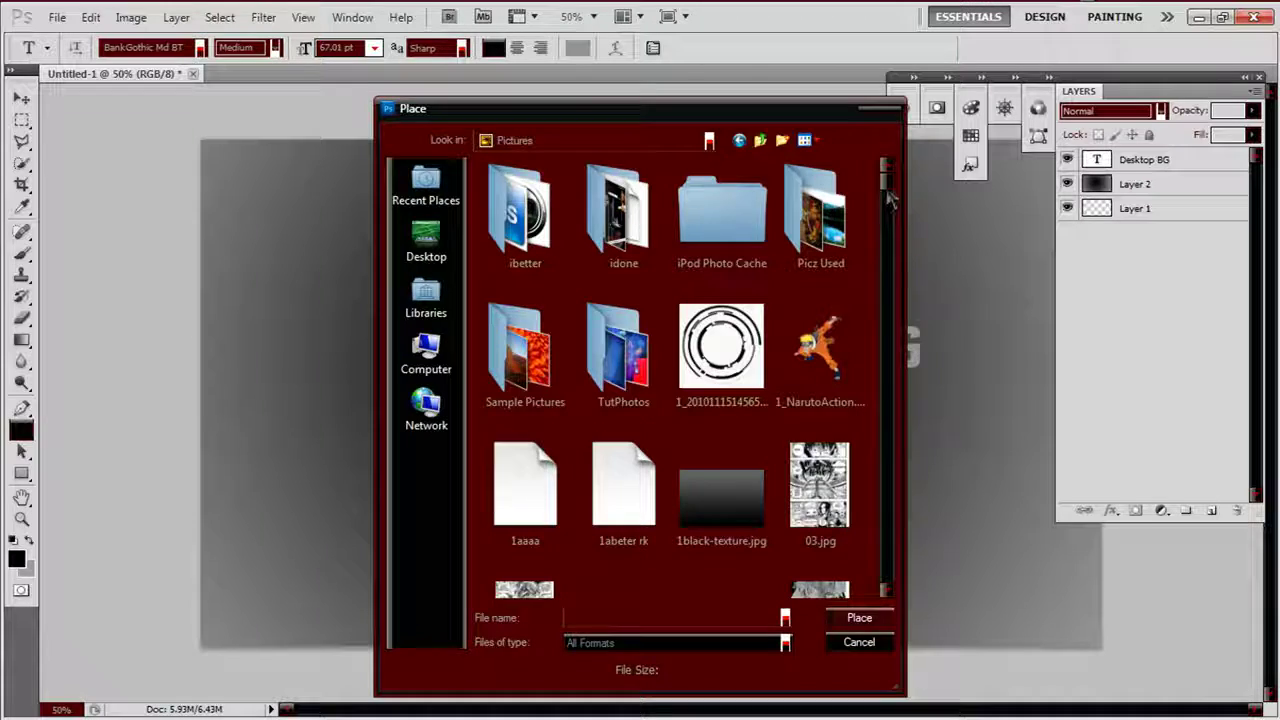
pyautogui.scroll(-5, 880, 240)
pyautogui.moveTo(884, 235)
pyautogui.mouseDown()
pyautogui.moveTo(906, 421)
pyautogui.moveTo(912, 378)
pyautogui.mouseUp()
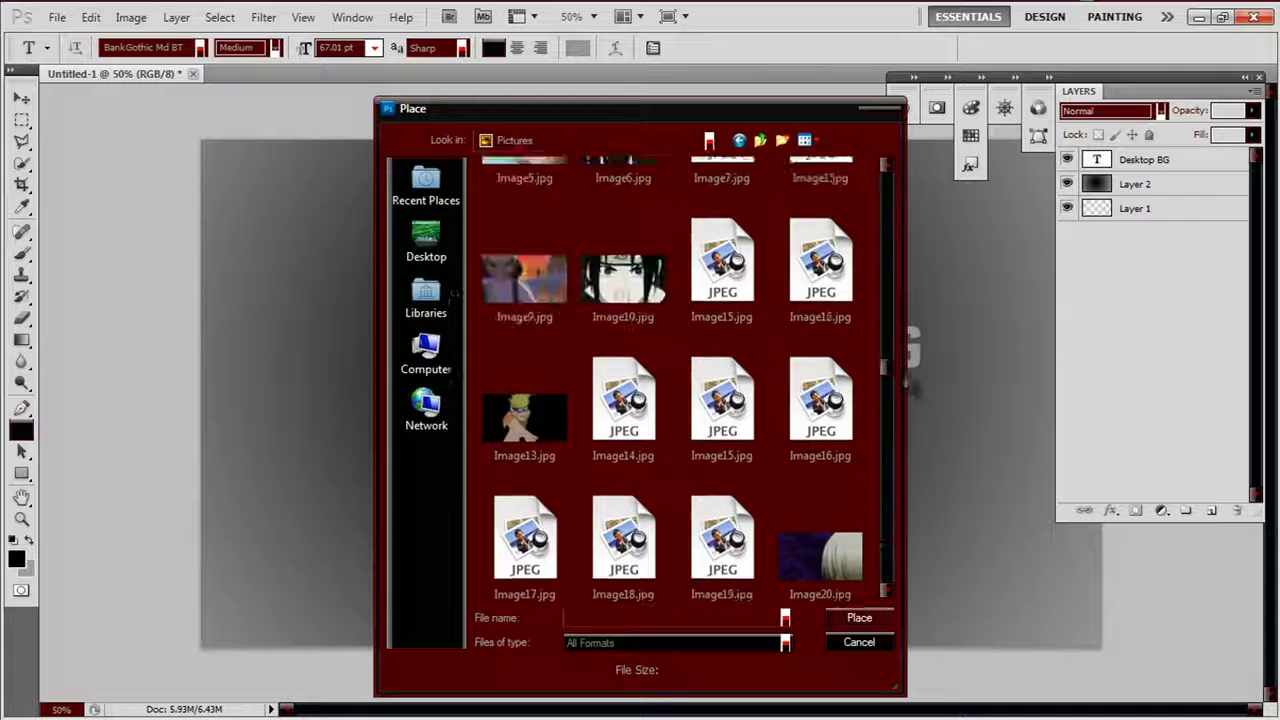
pyautogui.moveTo(912, 380); pyautogui.dragTo(908, 345)
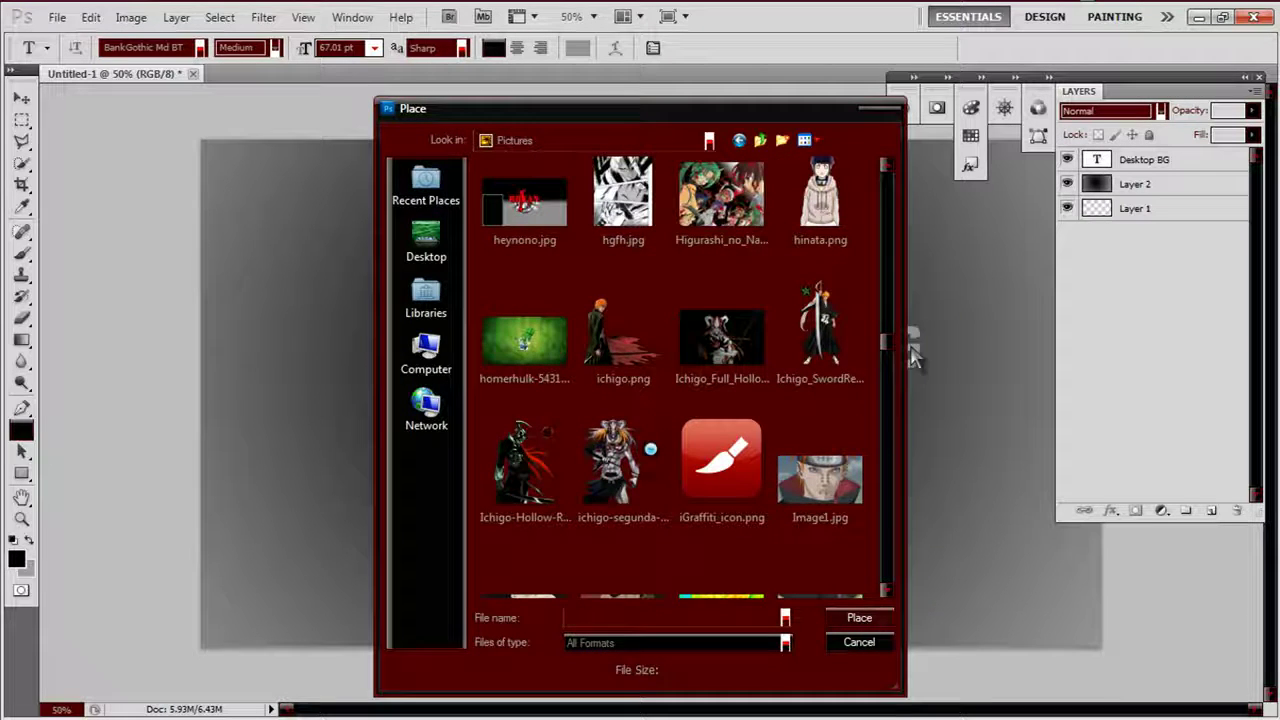
pyautogui.doubleClick(640, 350)
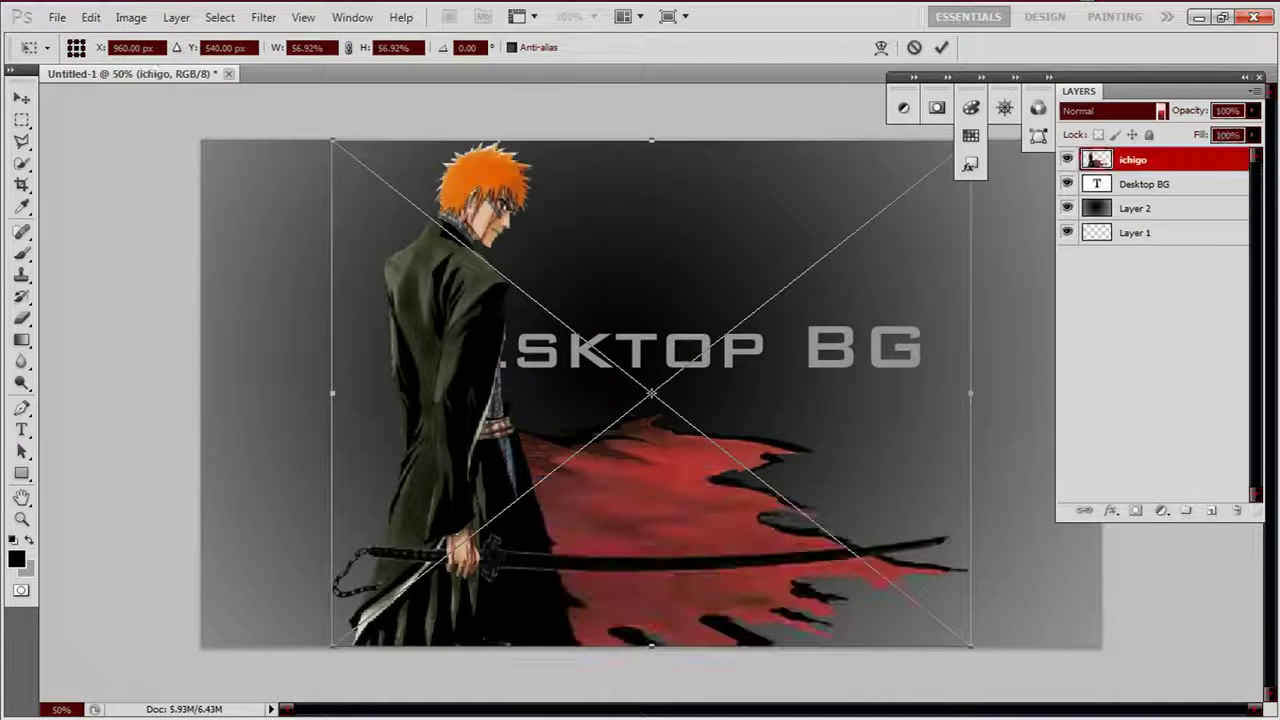
# Move the swordsman image to the canvas's left edge and commit its placement
pyautogui.moveTo(648, 400); pyautogui.dragTo(428, 400)
pyautogui.press('Return')
pyautogui.press('t')
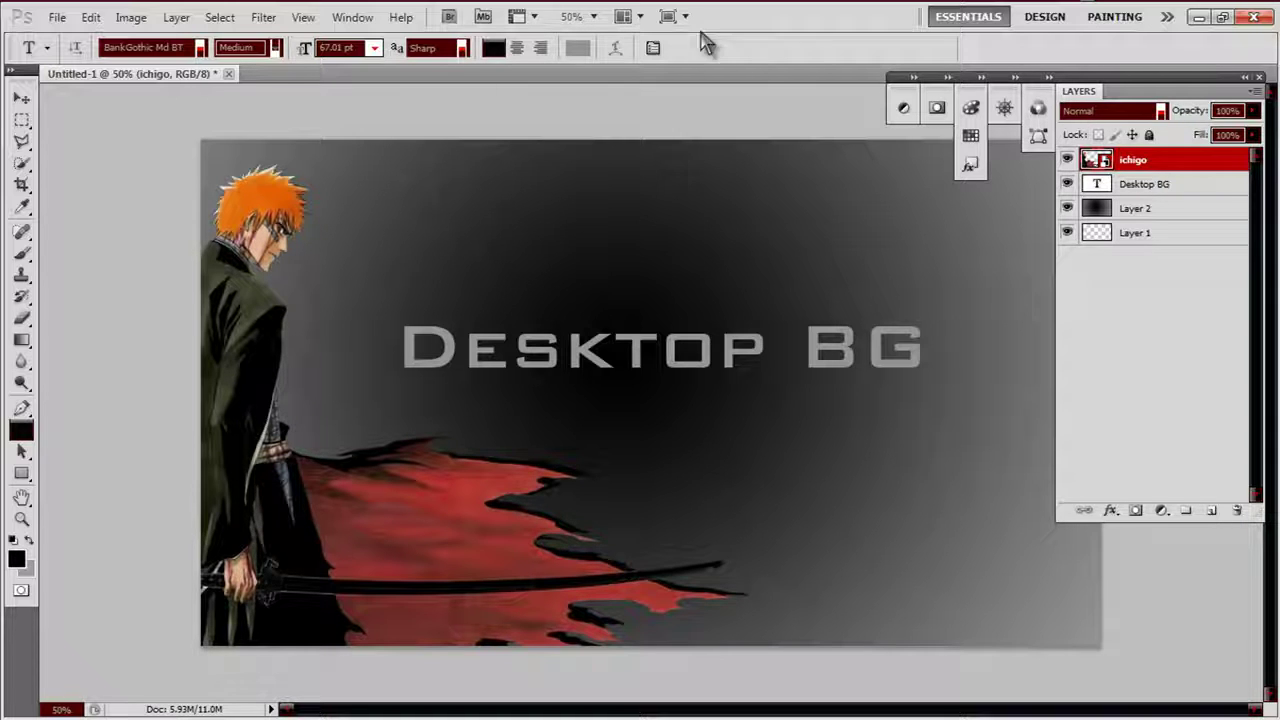
# Save the wallpaper to the Desktop as a quality 12 (Maximum) JPEG, then close Photoshop
pyautogui.click(52, 18)
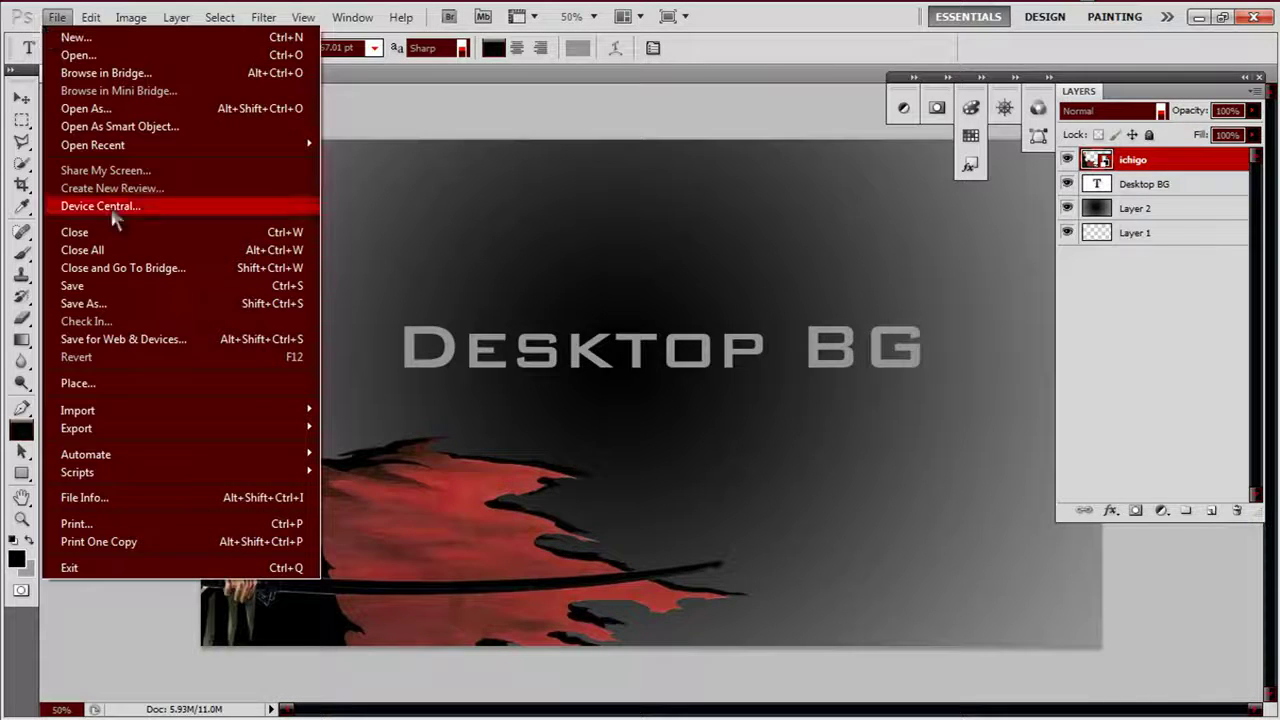
pyautogui.click(90, 303)
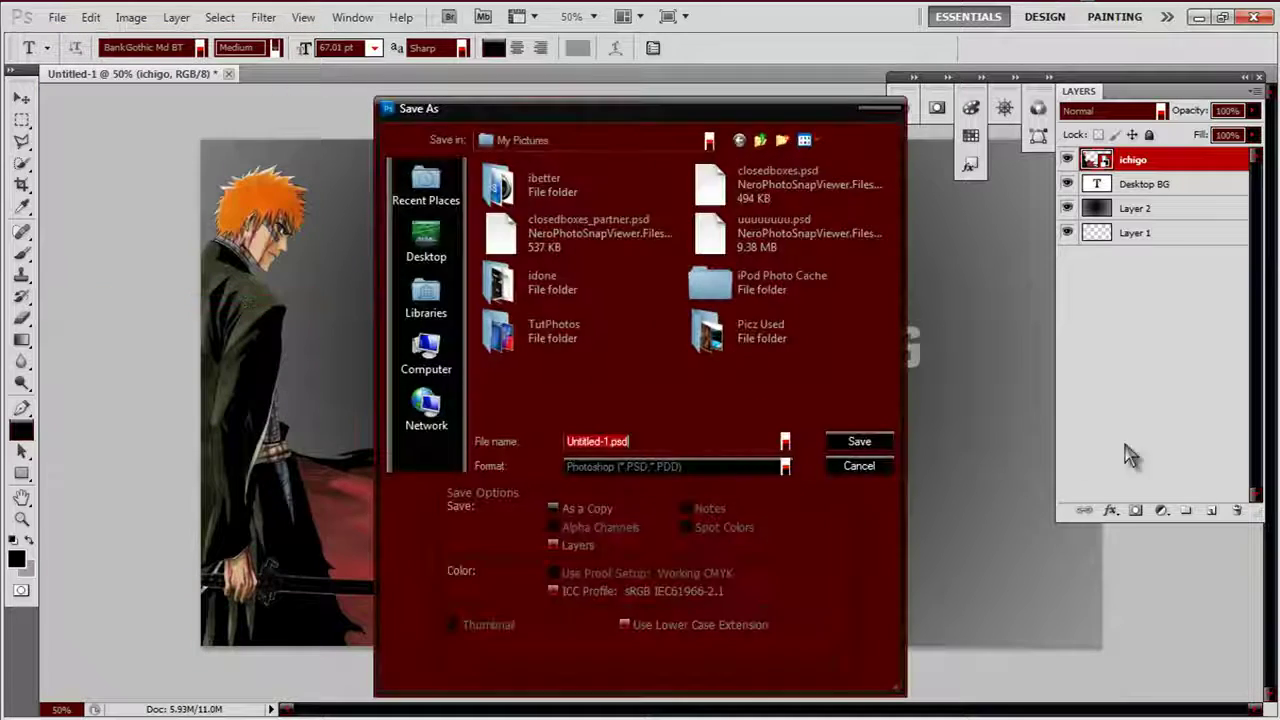
pyautogui.click(733, 467)
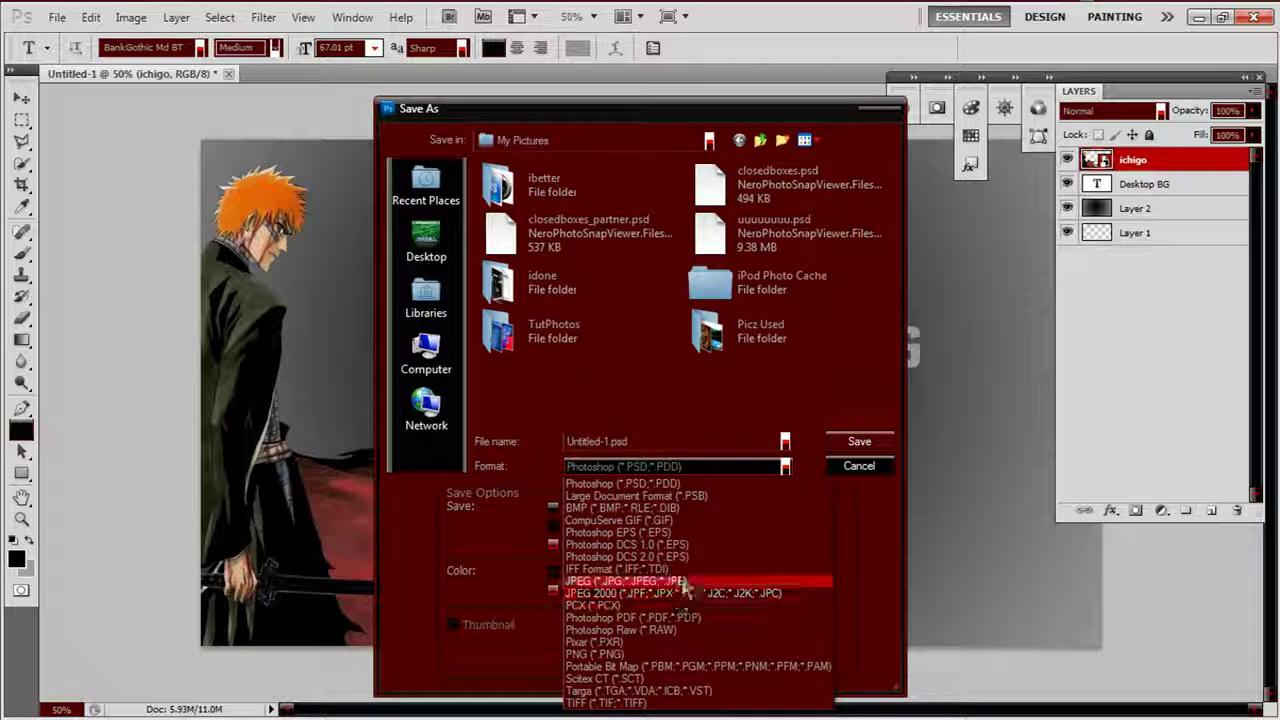
pyautogui.click(630, 580)
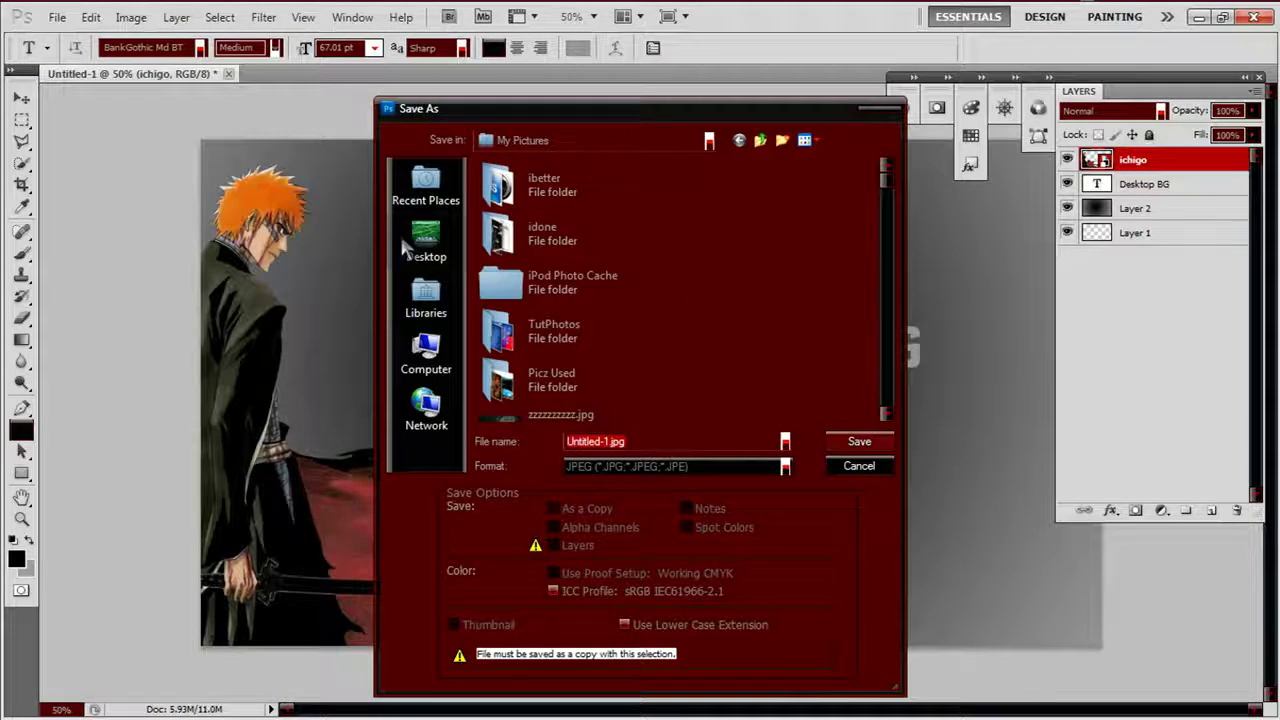
pyautogui.click(426, 240)
pyautogui.write('ichigo')
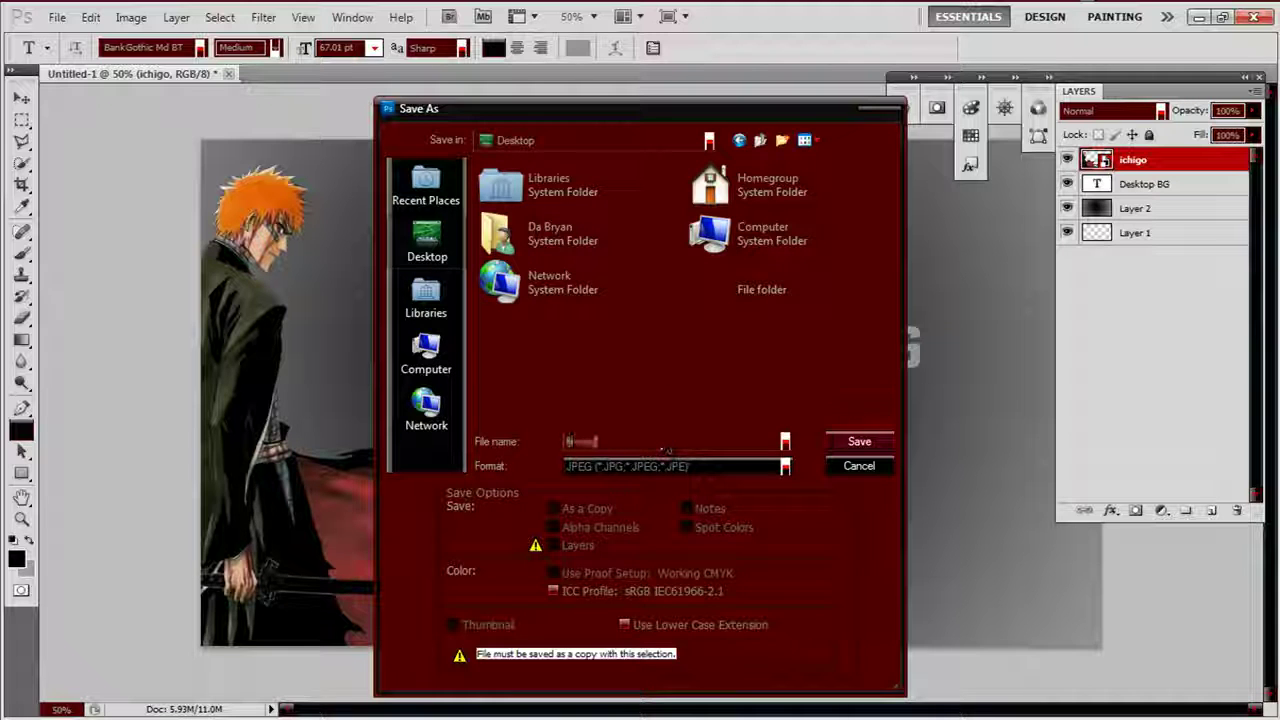
pyautogui.click(857, 442)
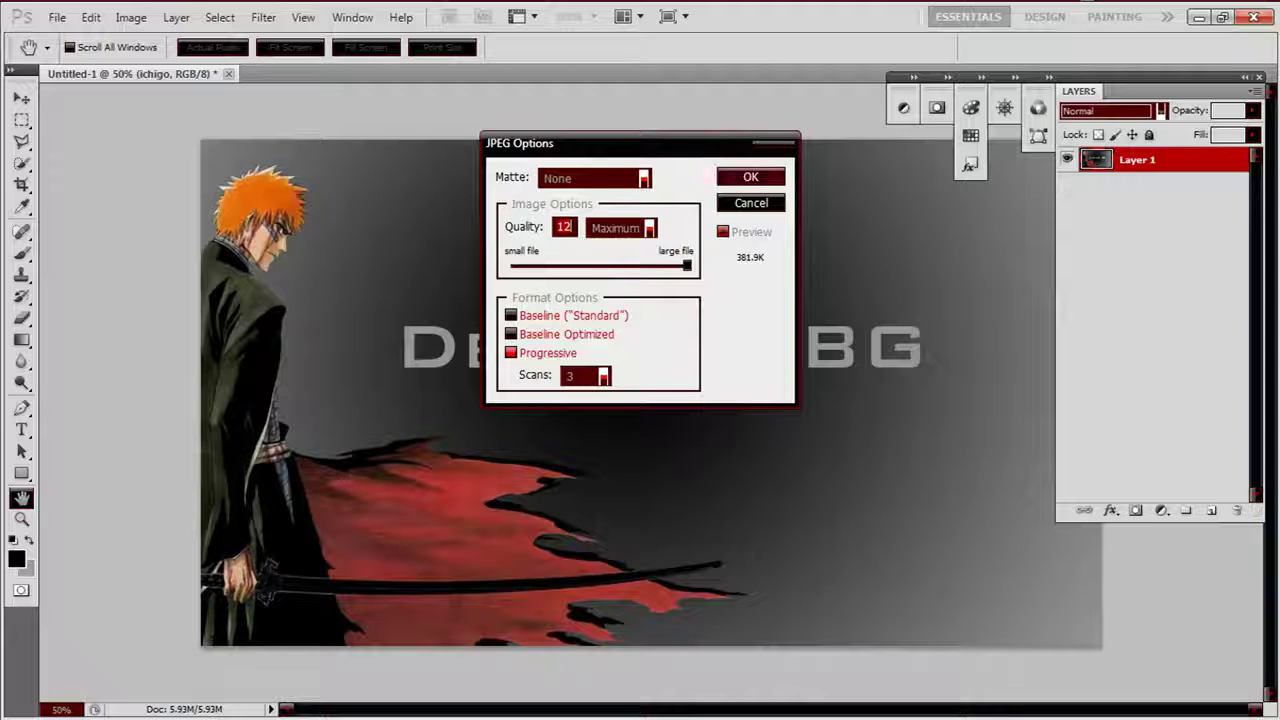
pyautogui.click(745, 178)
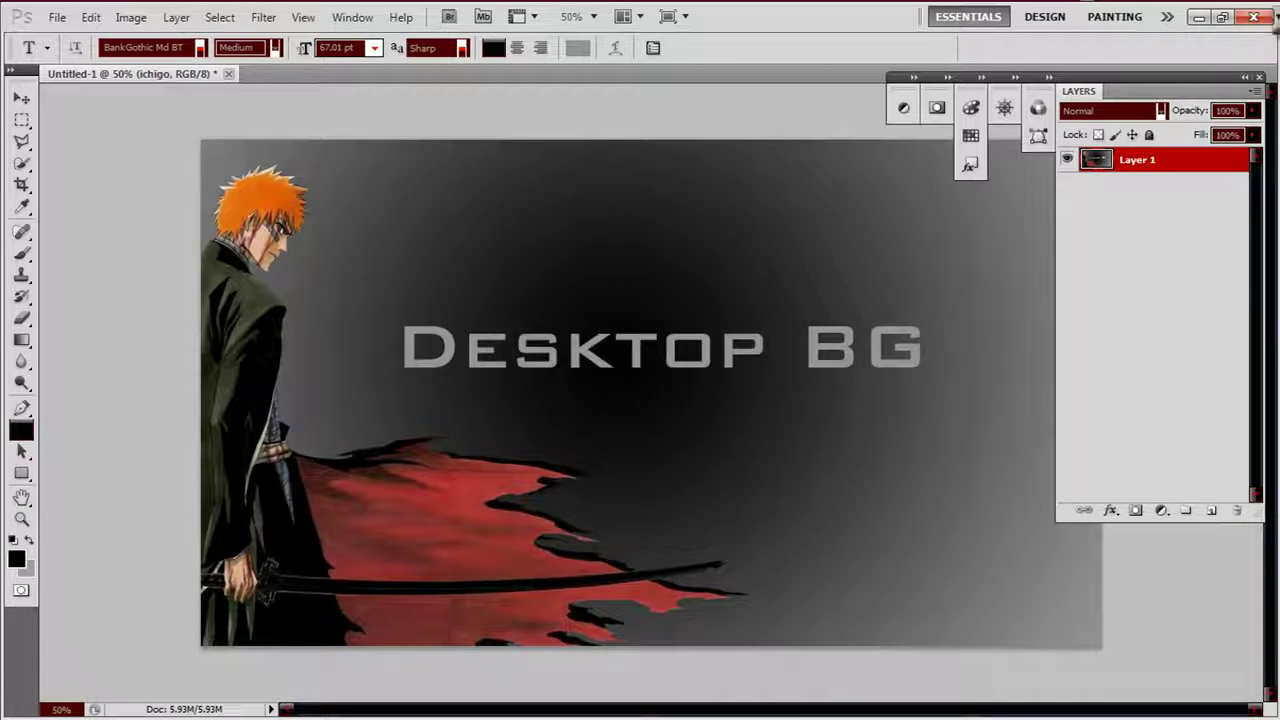
pyautogui.click(1256, 19)
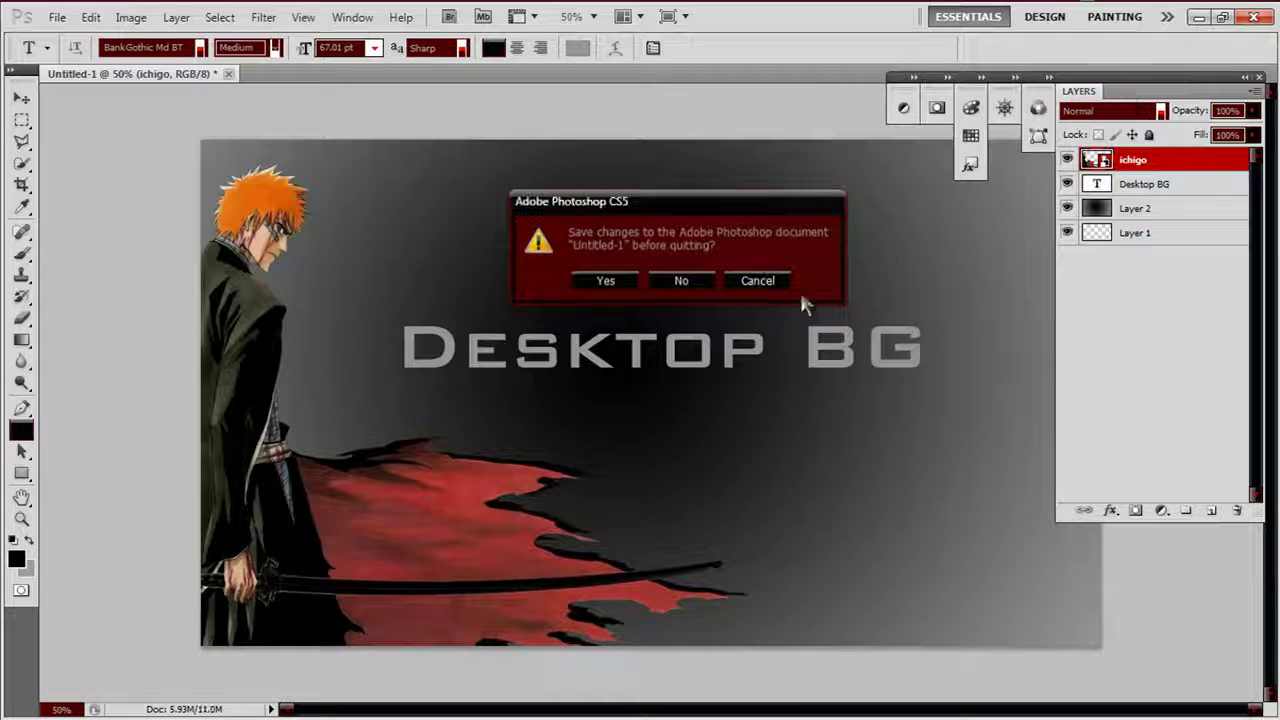
# Discard Untitled-1, open fjnvikd.jpg in Photo Viewer, and set it as the desktop background
pyautogui.click(681, 278)
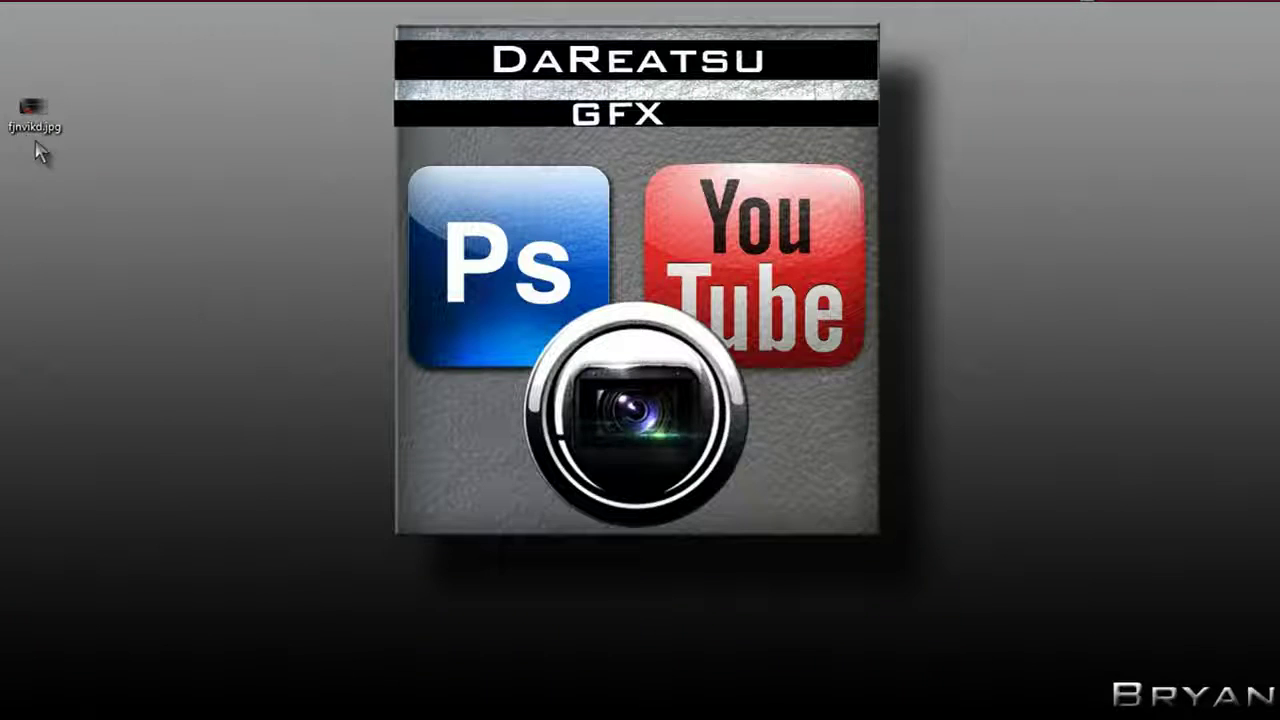
pyautogui.doubleClick(34, 120)
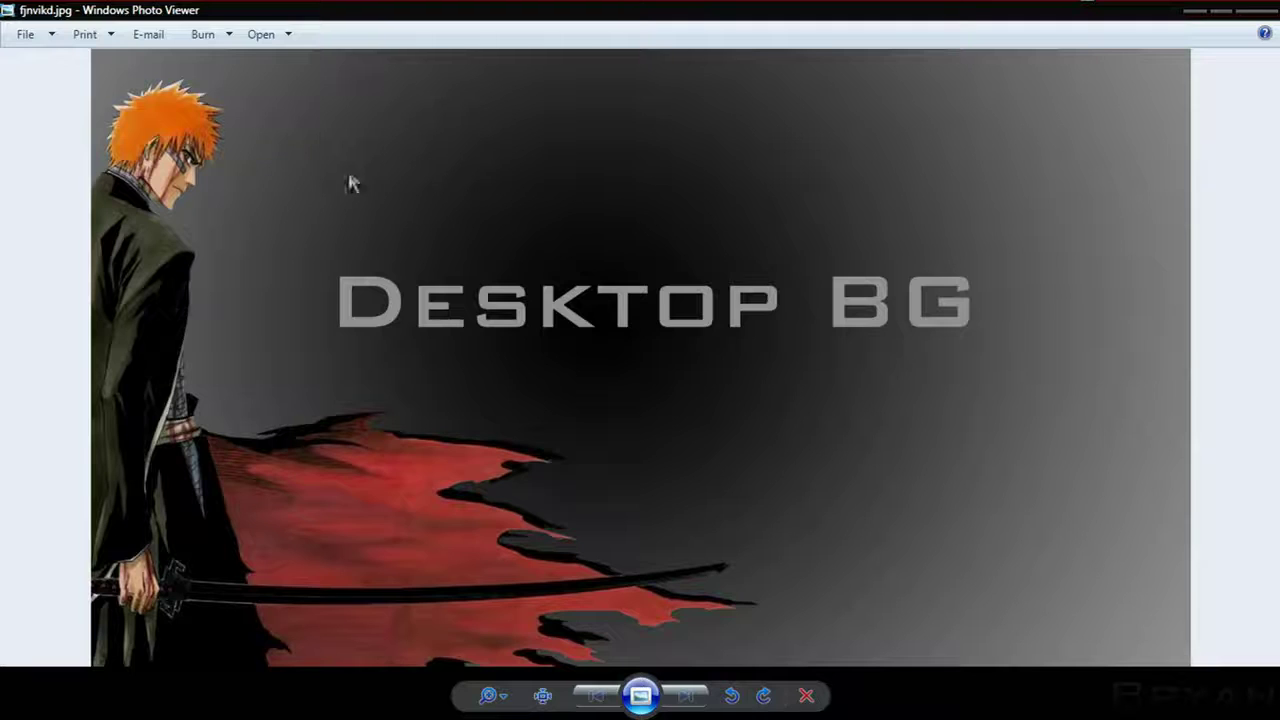
pyautogui.rightClick(590, 318)
pyautogui.click(531, 580)
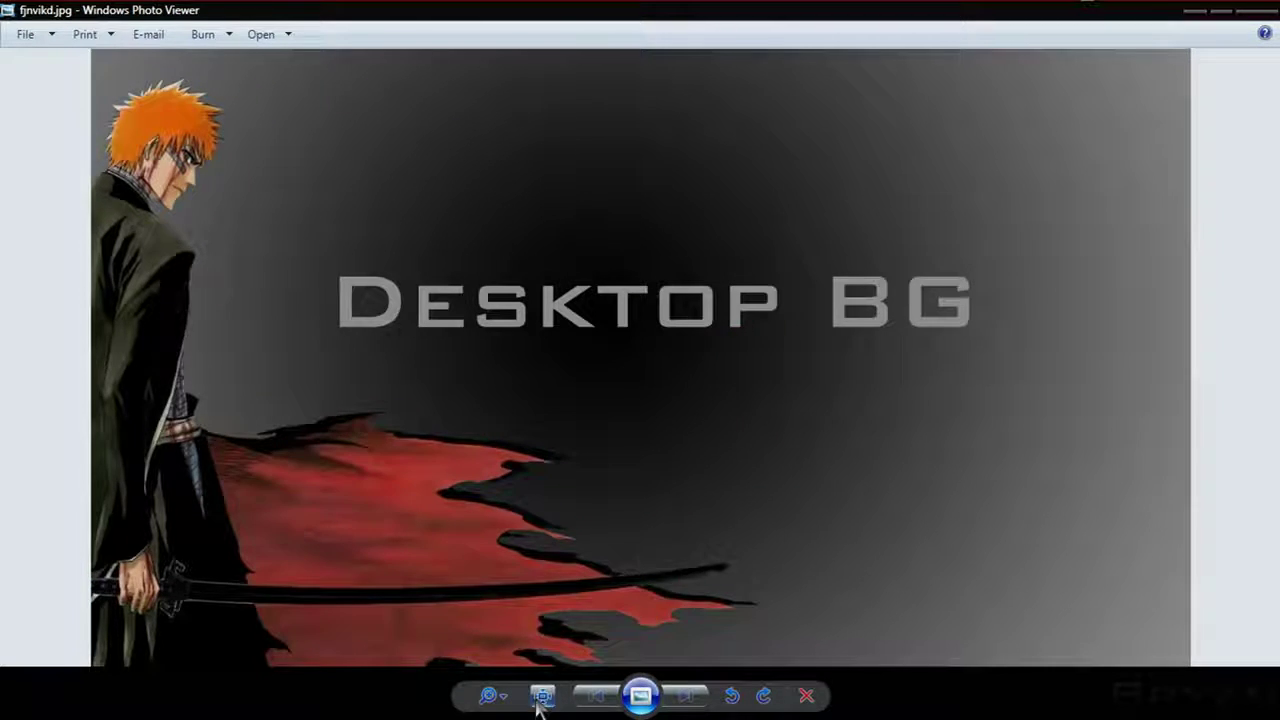
pyautogui.click(543, 695)
pyautogui.rightClick(571, 479)
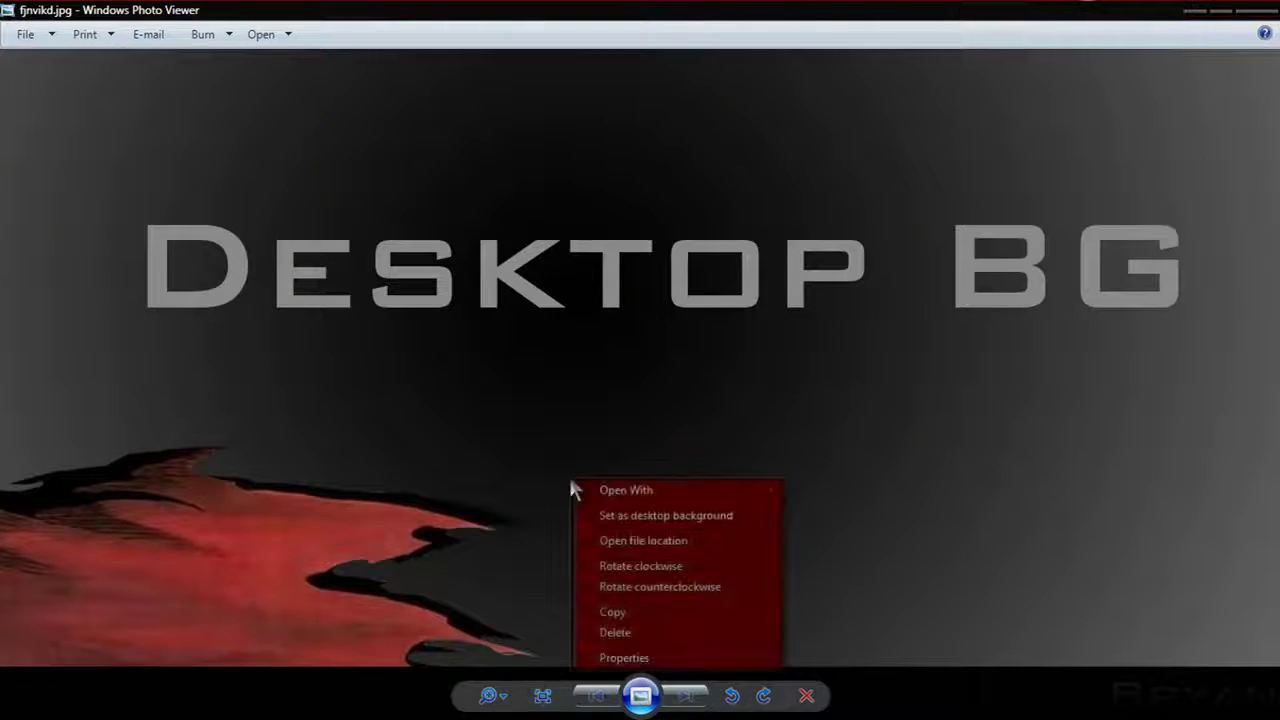
pyautogui.click(645, 527)
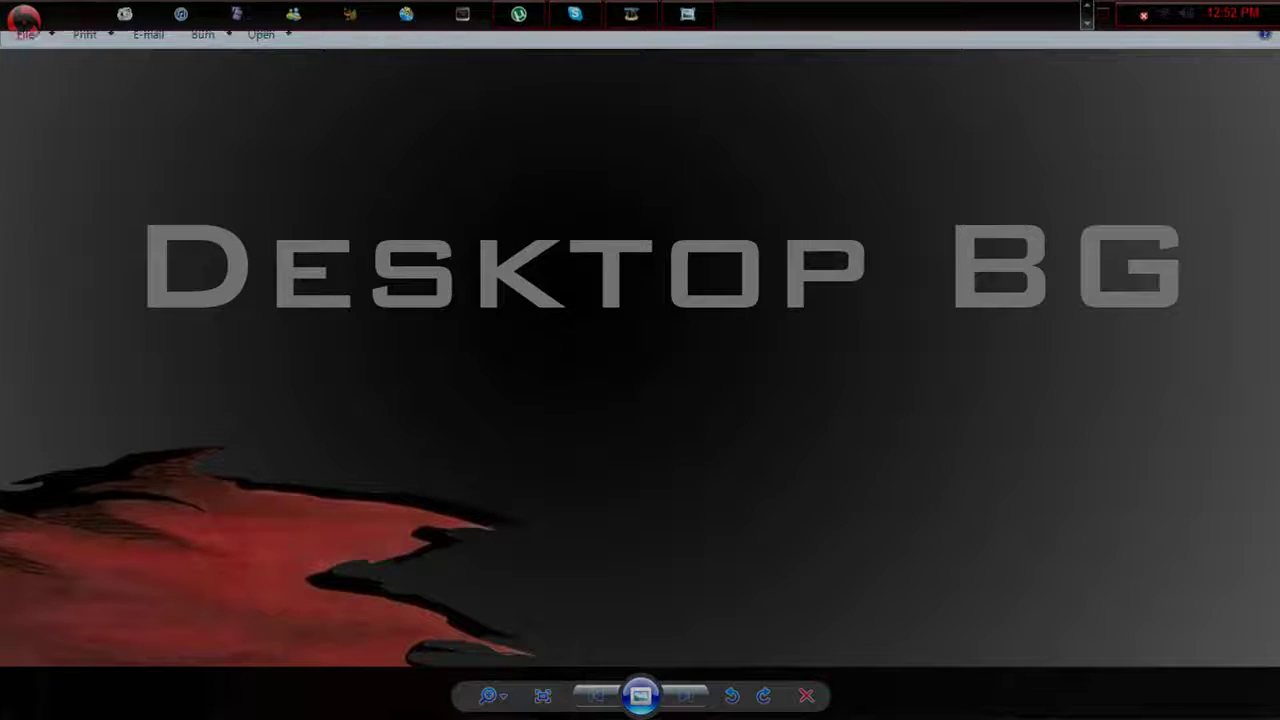
pyautogui.click(1256, 12)
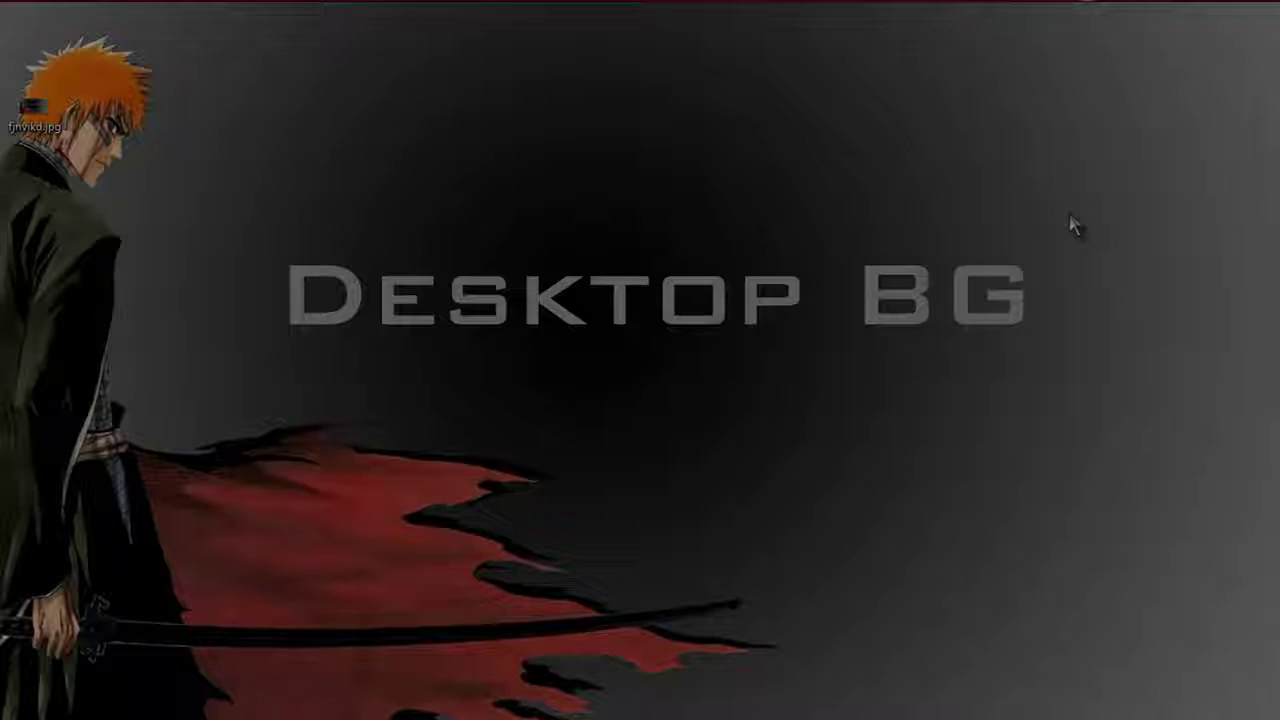
# Dismiss the window system menu and bring up the HyperCam recorder over the new Desktop BG wallpaper
pyautogui.hotkey('alt', 'space')
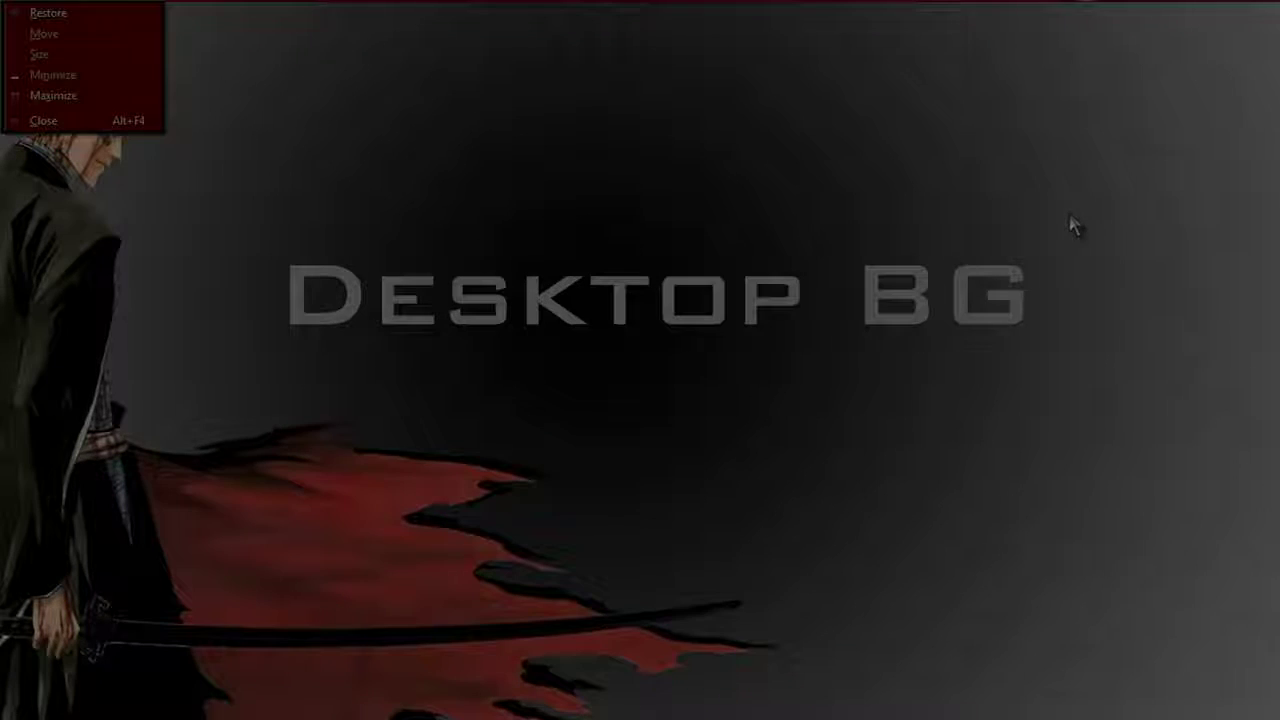
pyautogui.press('Escape')
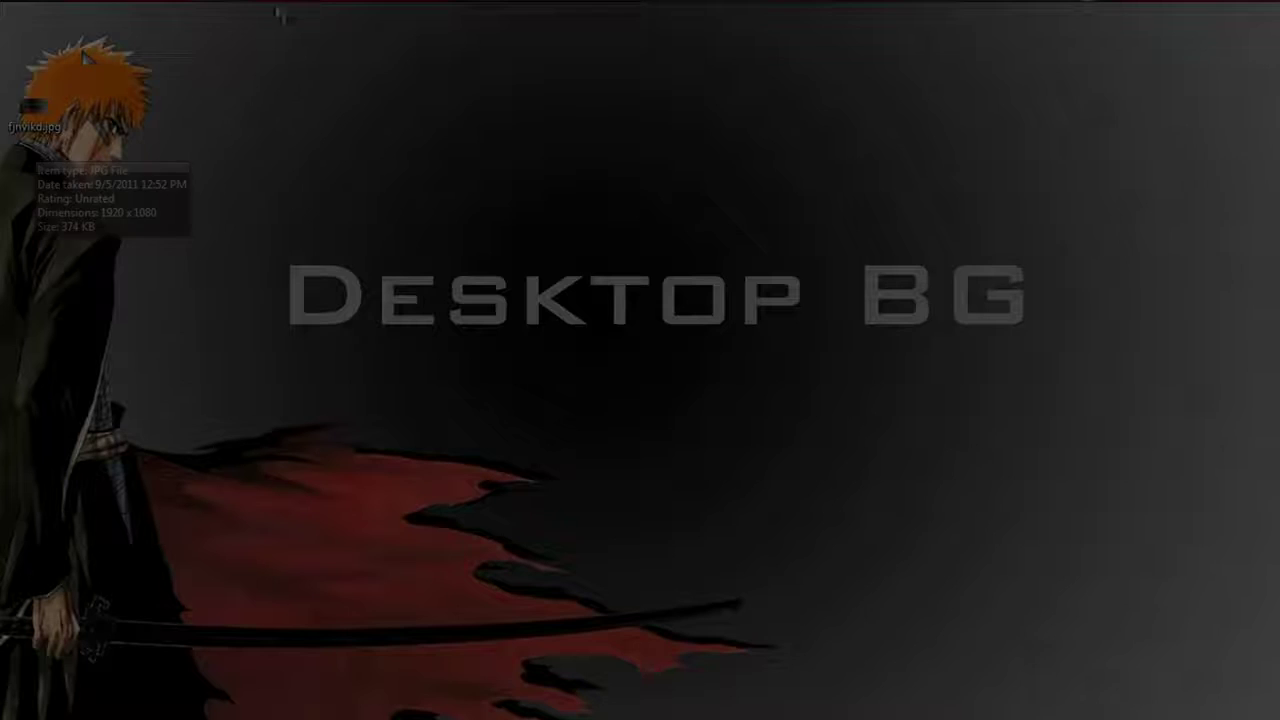
pyautogui.moveTo(632, 4)
pyautogui.click(632, 20)
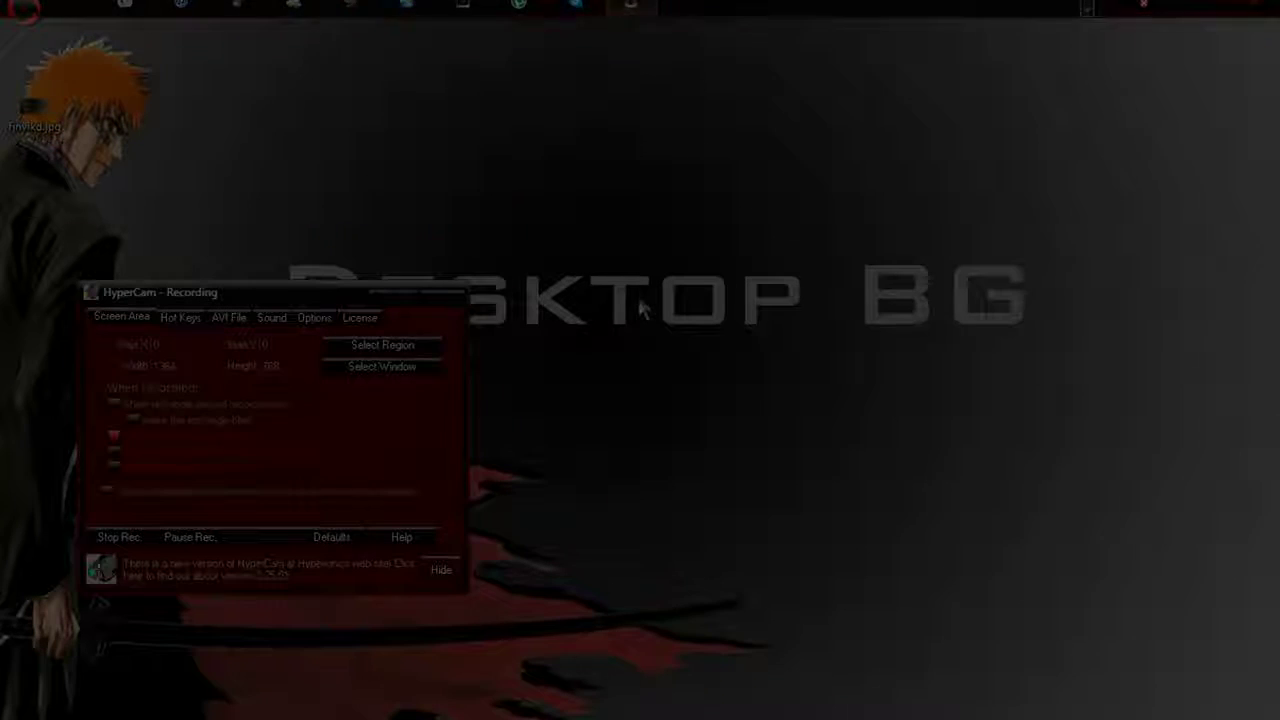